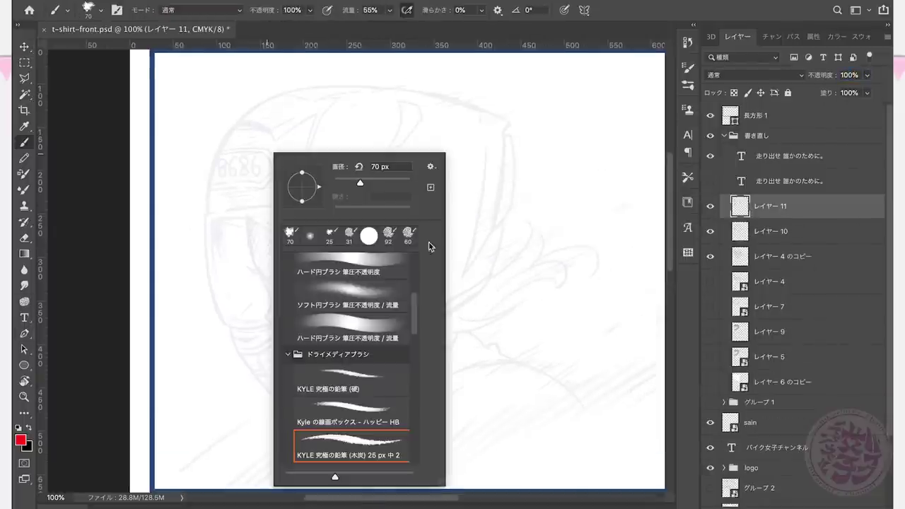
Step: Choose the Hard Round Pressure Size brush and undo the stray red stroke
scroll(420, 299, down, 10)
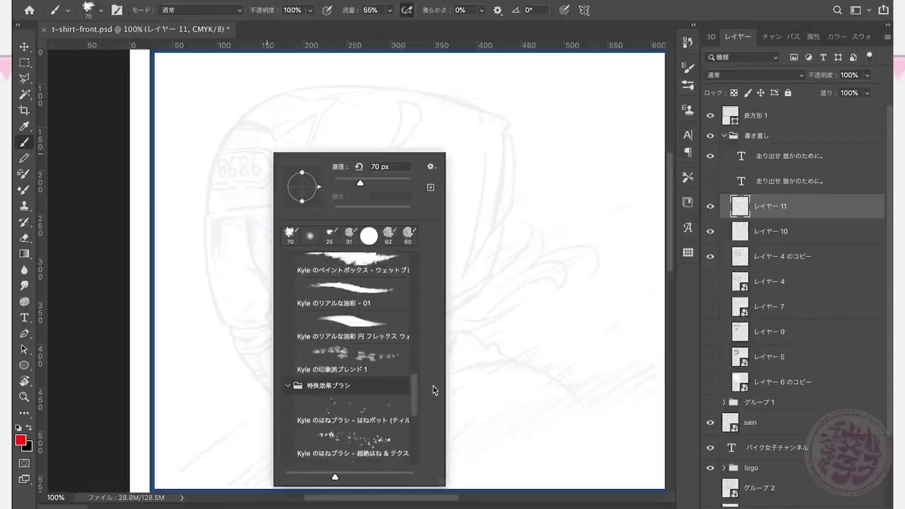
scroll(430, 389, up, 15)
click(351, 385)
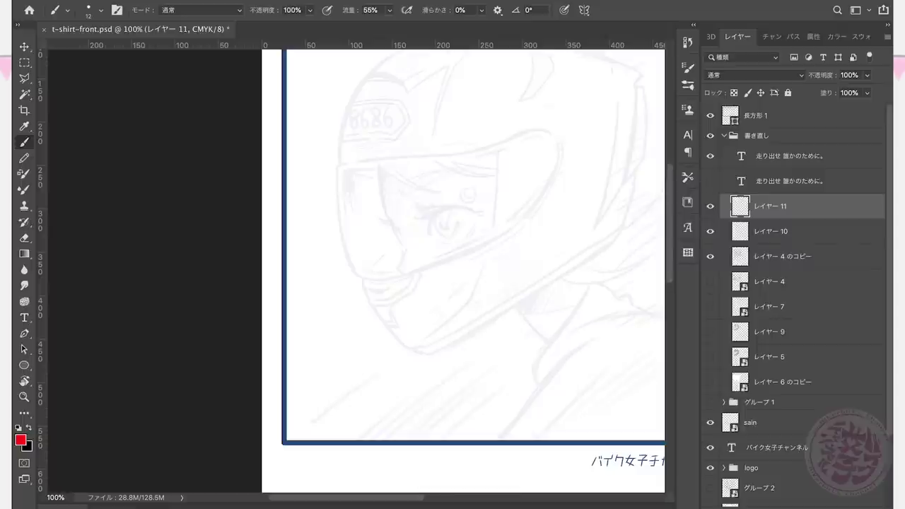
key(ctrl+z)
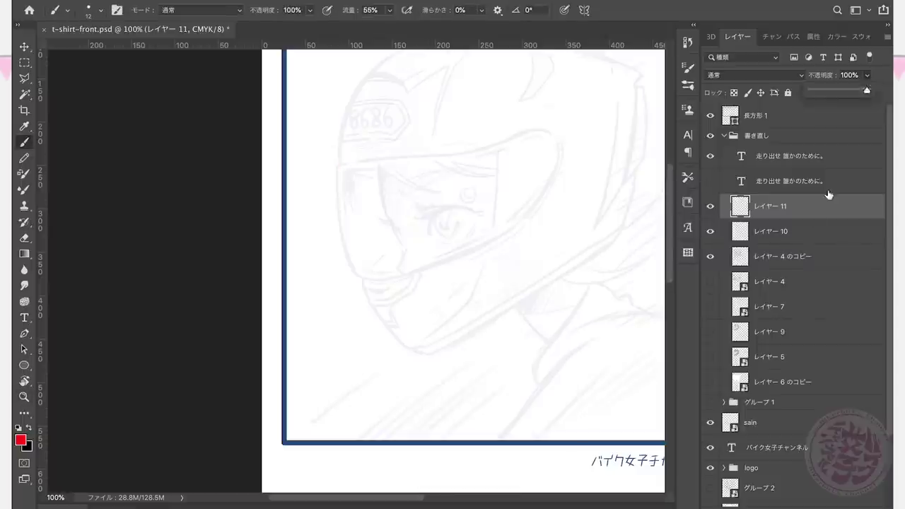
Step: Lower the layer opacity to 10% and select the レイヤー 4 のコピー layer
click(711, 208)
click(545, 172)
drag(867, 75, 816, 94)
click(771, 260)
right_click(350, 184)
key(Escape)
Step: Rename レイヤー 11 to 'new'
double_click(779, 208)
text(new)
key(Return)
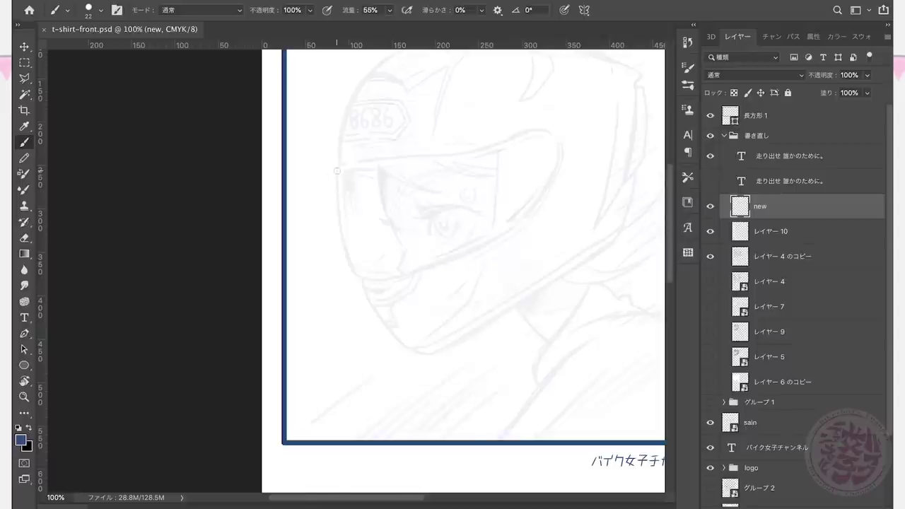
Step: Set brush Roundness Jitter to 10% with smoothing off, then open Wacom tablet preferences
right_click(337, 173)
click(687, 67)
click(473, 118)
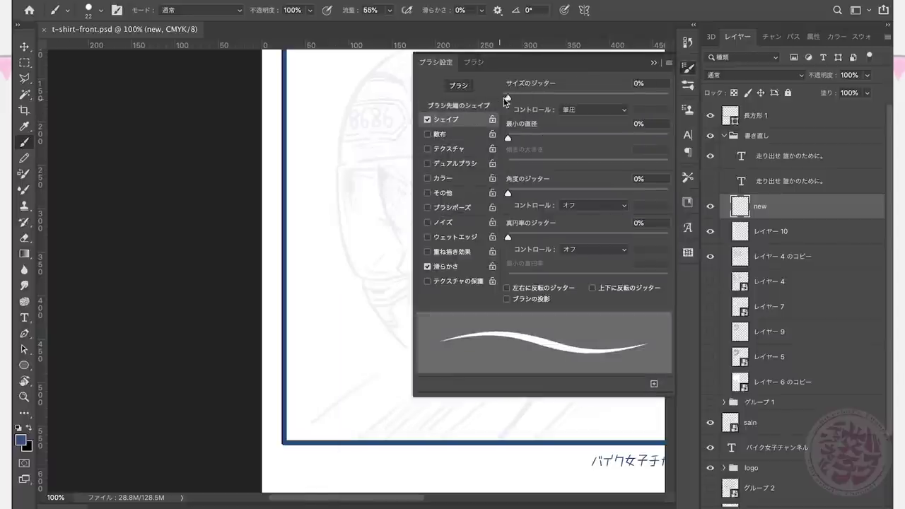
drag(506, 237, 524, 237)
click(453, 268)
click(668, 67)
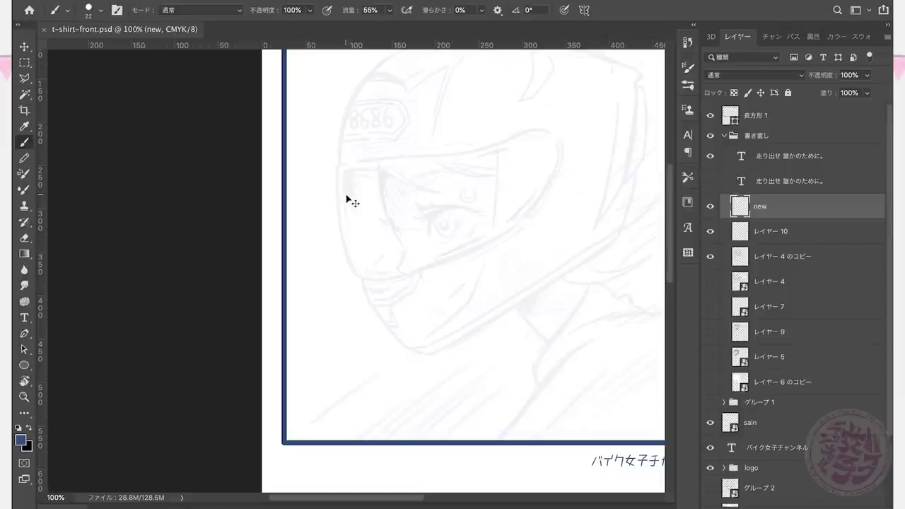
click(21, 271)
click(274, 382)
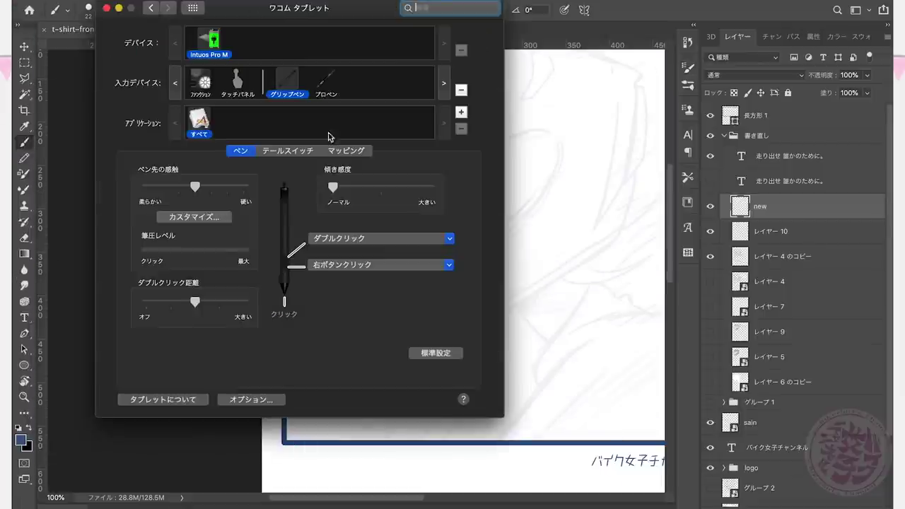
Step: Nudge the pen's Tip Feel toward Soft, close the Wacom preferences, and test a stroke
click(352, 150)
click(249, 151)
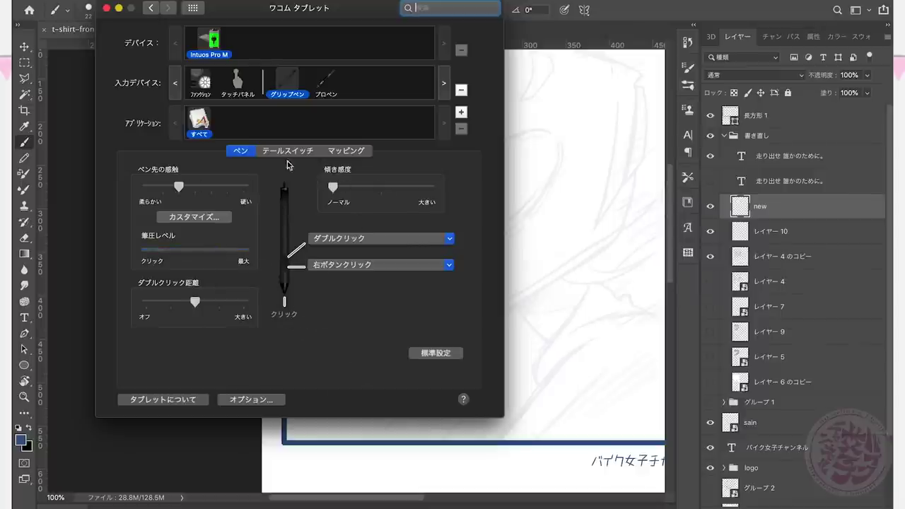
click(106, 7)
right_click(364, 183)
drag(336, 169, 343, 223)
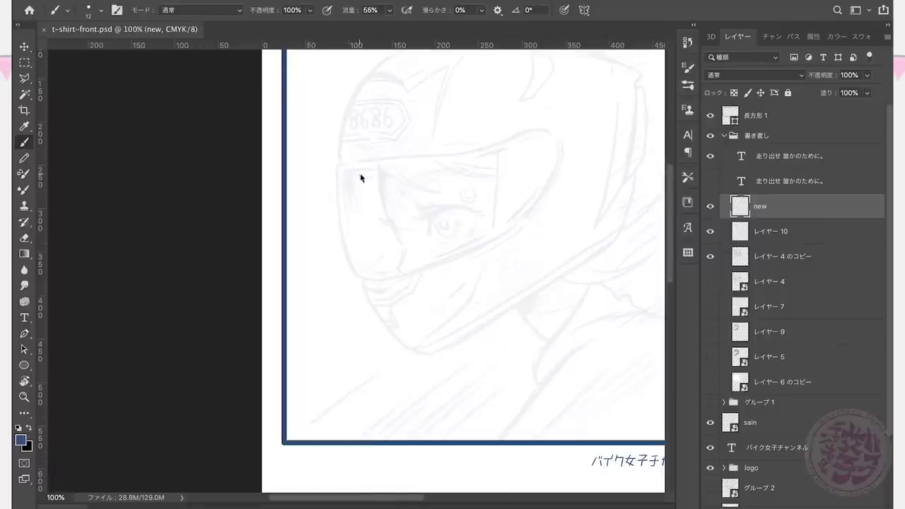
Step: Adjust the brush size in the preset picker and undo the test pen stroke
right_click(360, 178)
key(Return)
key(ctrl+z)
right_click(386, 181)
key(Return)
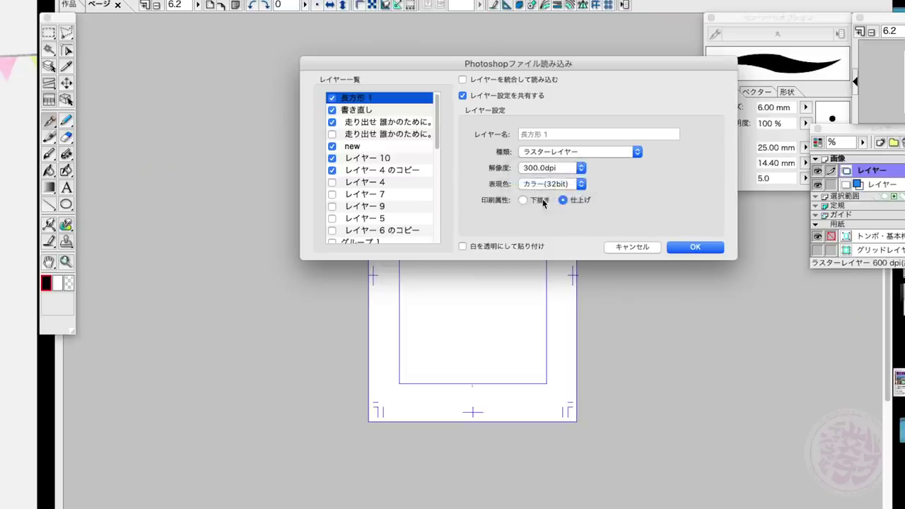
Step: Confirm the Photoshop layer import and select the 書き直し folder
click(688, 251)
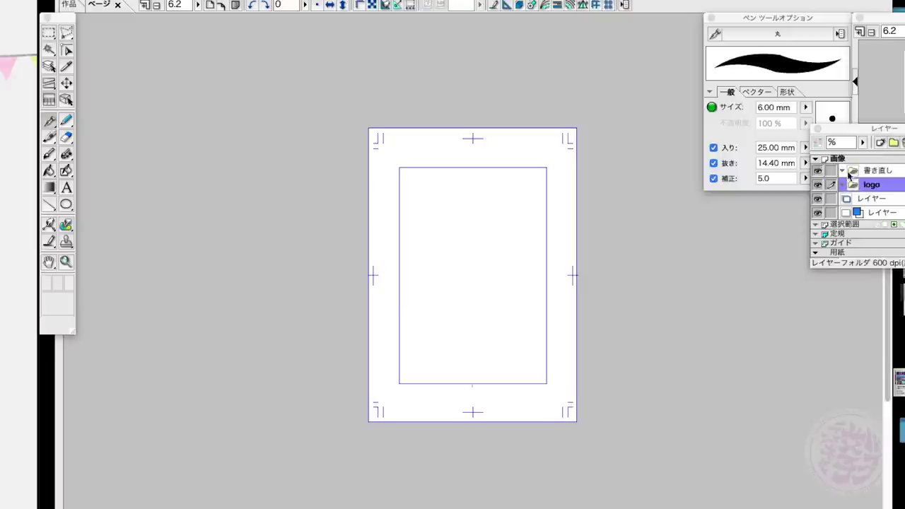
click(874, 171)
click(236, 0)
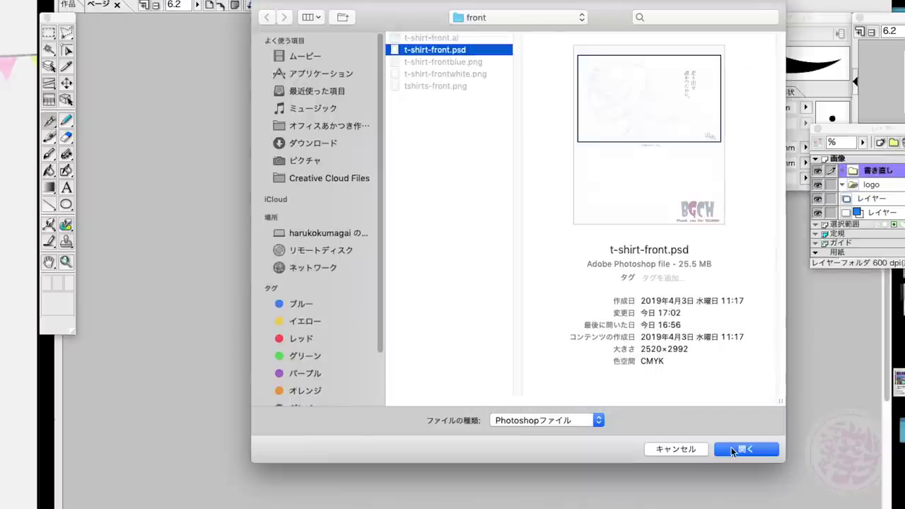
key(Escape)
click(177, 1)
Step: Import t-shirt-frontblue.png, scaled to 23% and placed near the page top
click(319, 117)
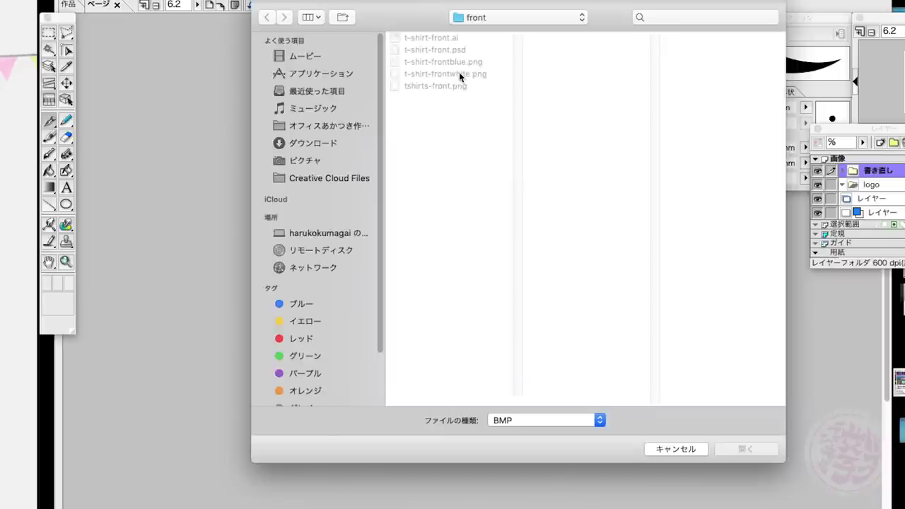
click(544, 420)
click(545, 445)
click(443, 62)
click(746, 449)
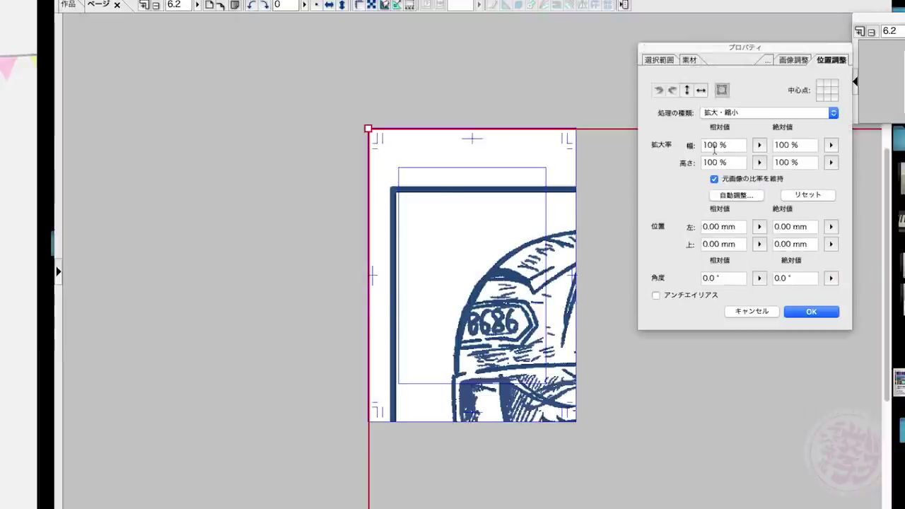
drag(724, 329, 491, 229)
mouse_move(707, 426)
mouse_down()
mouse_move(562, 444)
mouse_move(486, 261)
mouse_up()
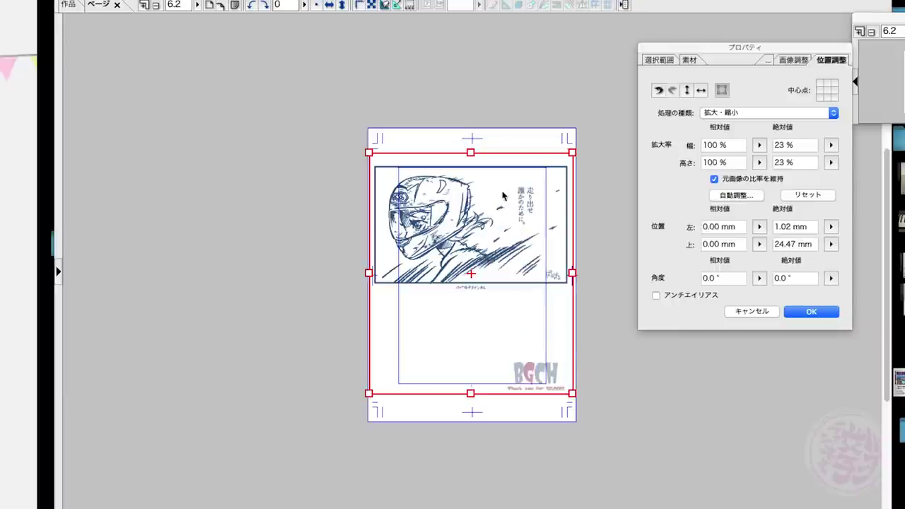
key(Return)
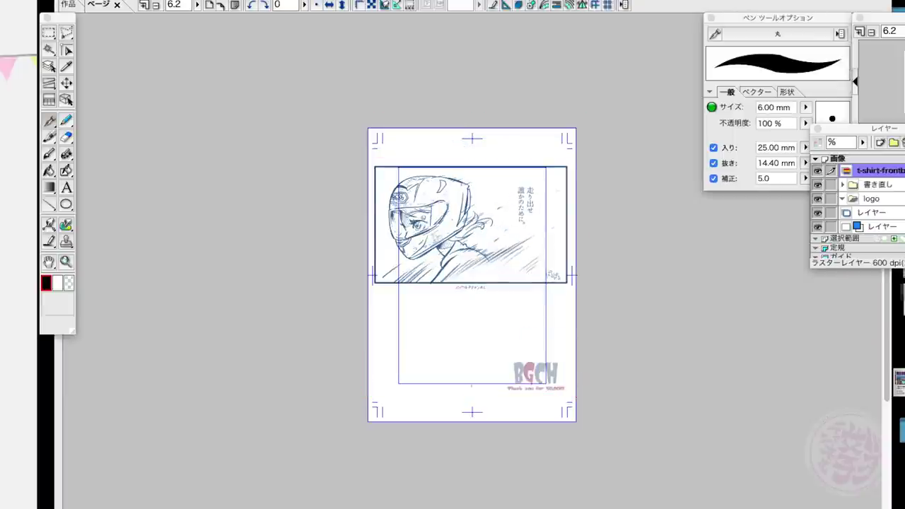
Step: Close the current page window
click(162, 0)
click(191, 148)
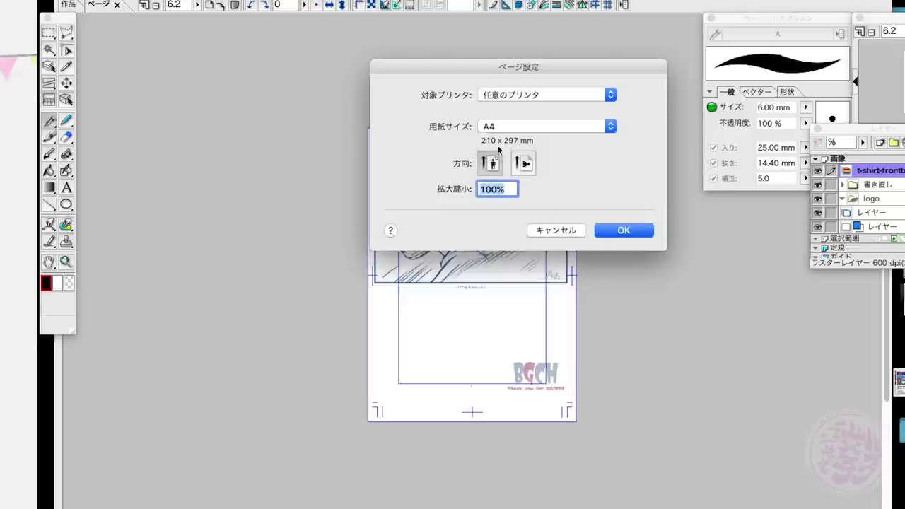
click(623, 229)
click(216, 0)
click(177, 5)
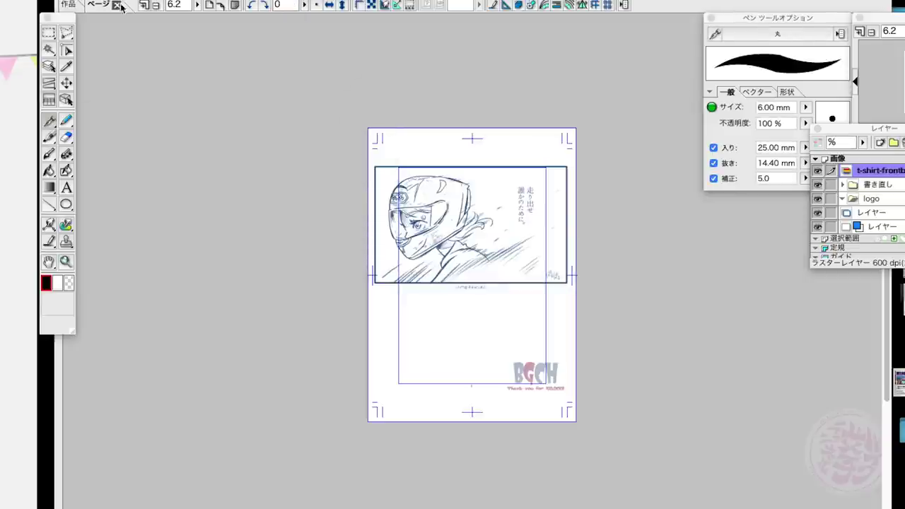
drag(200, 63, 200, 6)
click(163, 0)
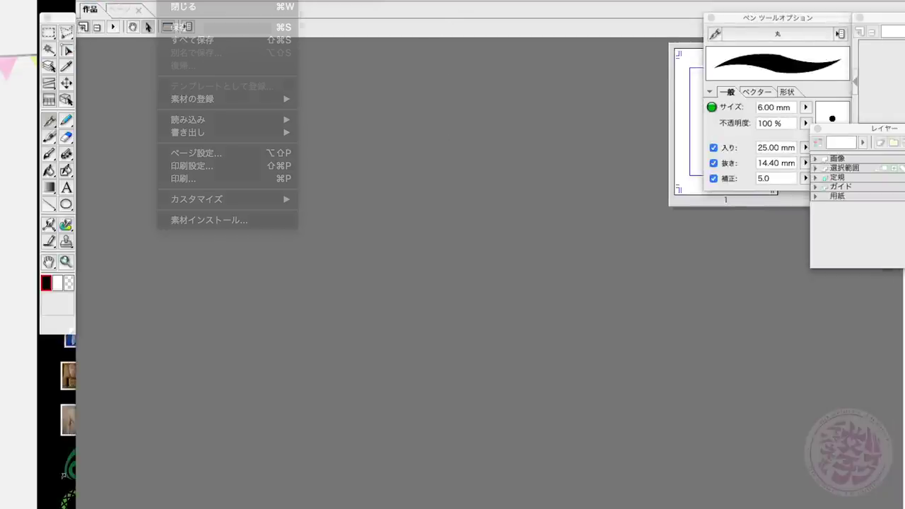
Step: Create an A4 5mm page, then close it without saving
click(187, 15)
click(386, 81)
click(503, 93)
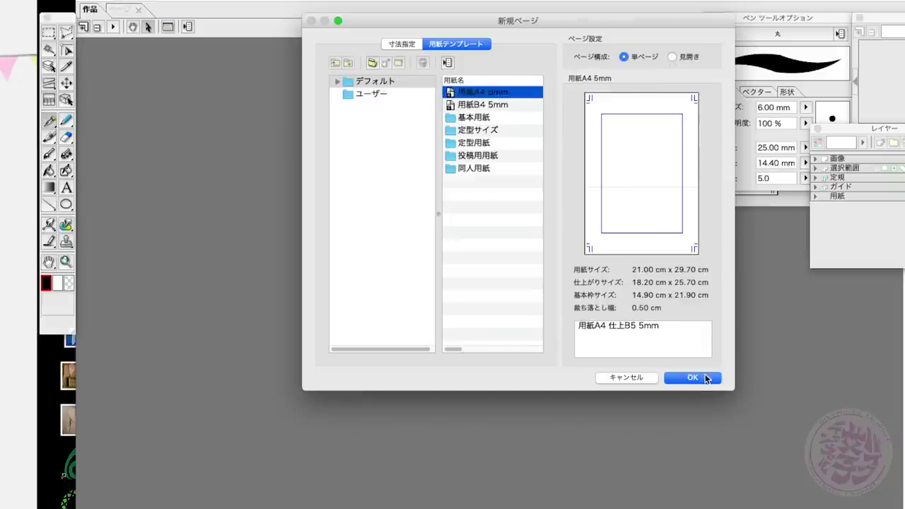
click(706, 379)
key(super+w)
click(414, 162)
click(177, 5)
Step: Create a new 720 dpi colour page in pixels with height 4000 px
click(362, 3)
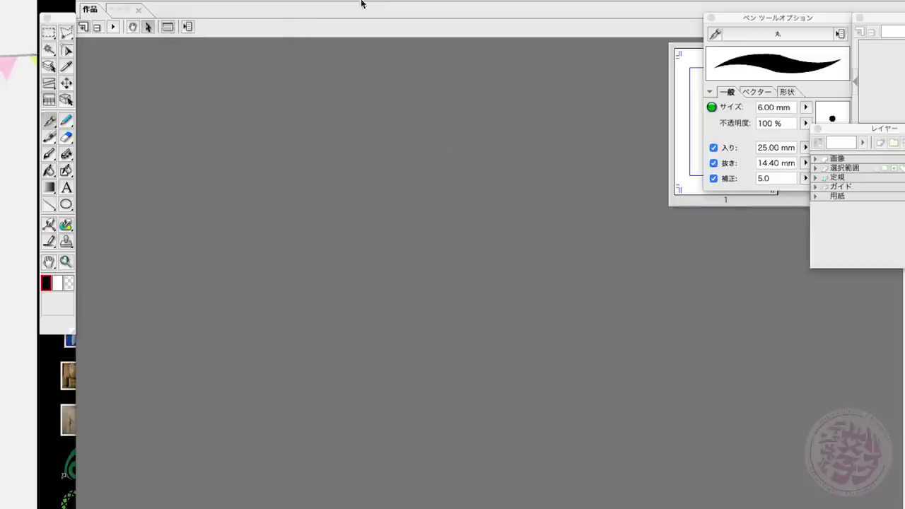
click(471, 77)
click(467, 91)
click(453, 110)
click(469, 127)
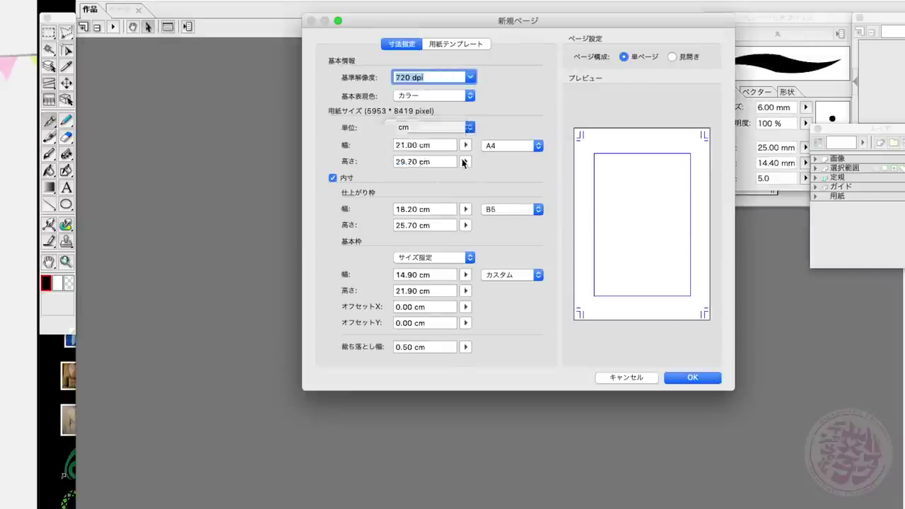
click(416, 145)
key(Tab)
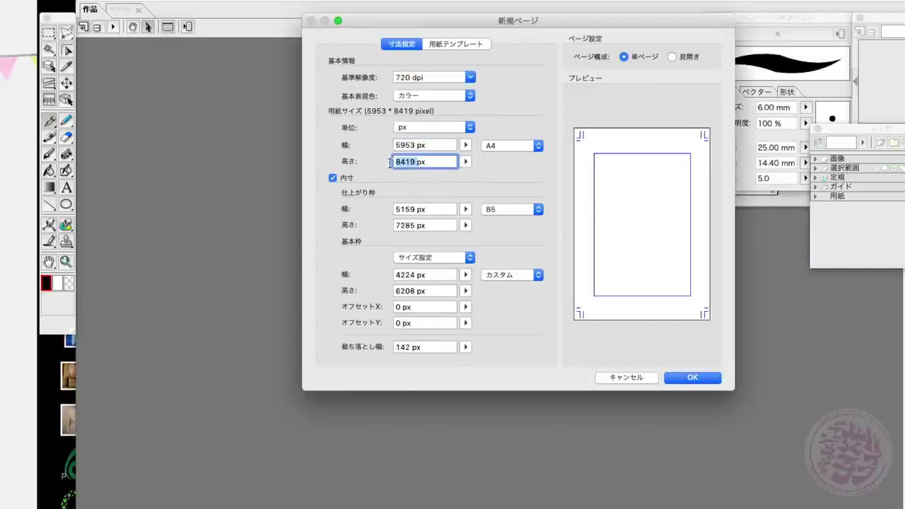
text(4000)
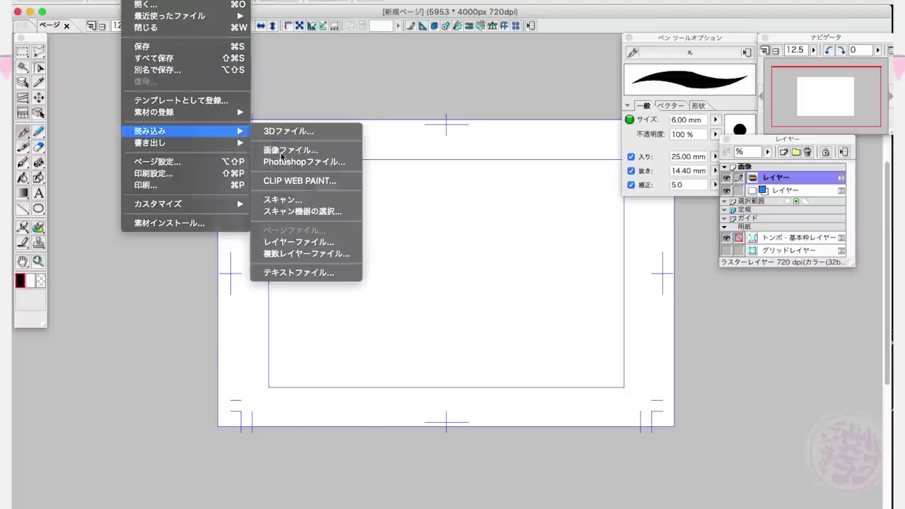
Step: Import t-shirt-frontblue.png onto the page and fit the whole page in view
mouse_move(186, 131)
click(311, 148)
key(Return)
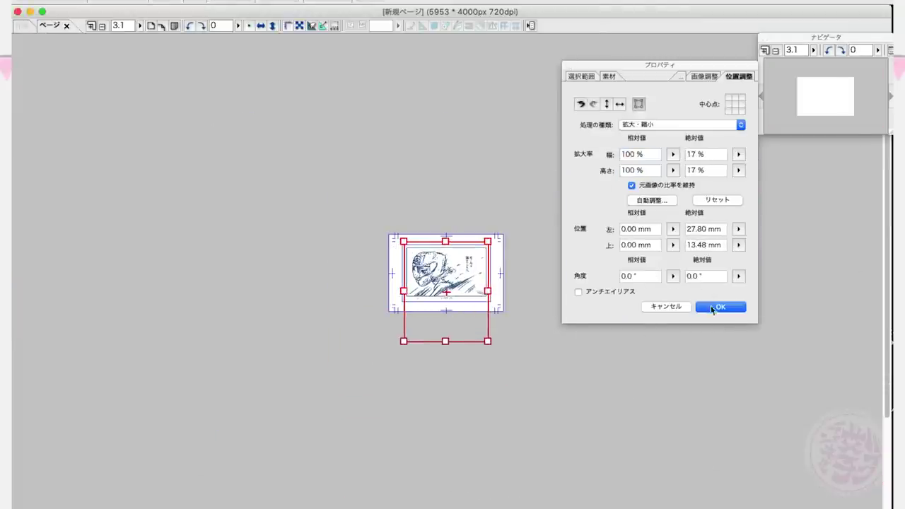
click(713, 308)
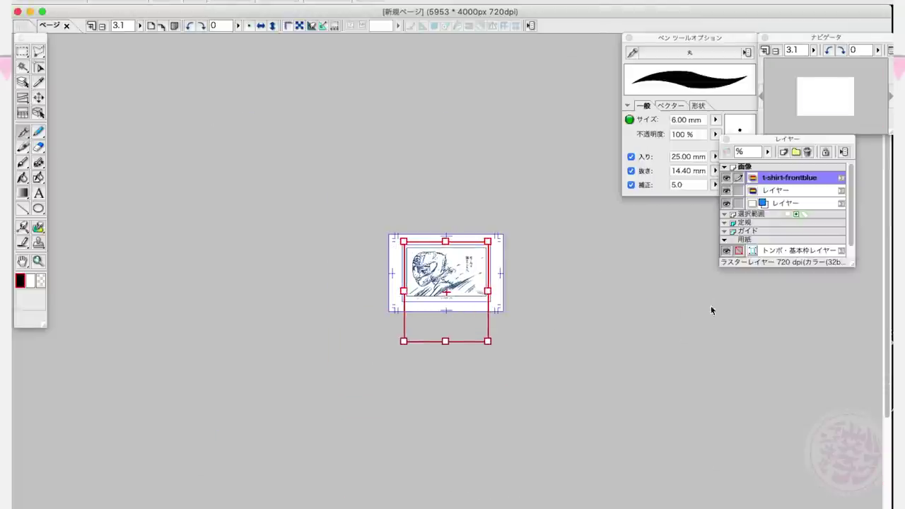
click(765, 51)
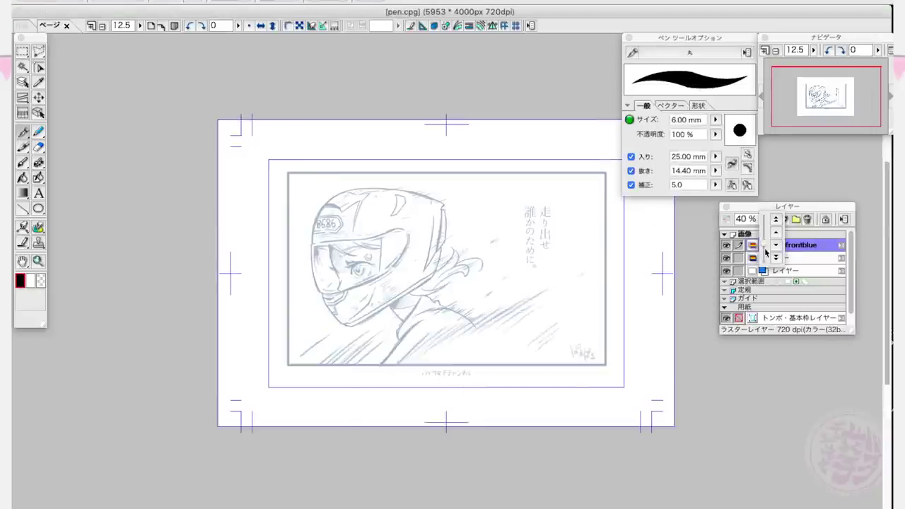
Step: Add a new layer above the sketch and check the colour settings
click(784, 219)
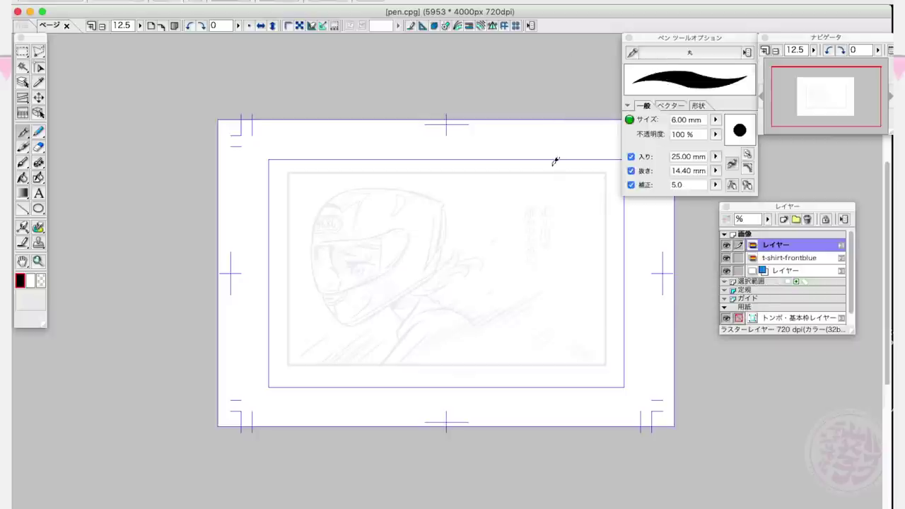
click(788, 257)
click(20, 281)
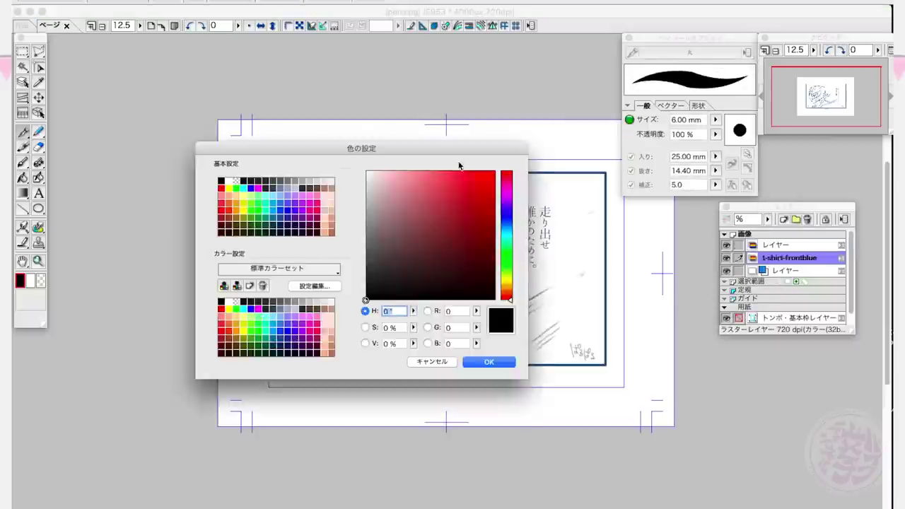
click(395, 484)
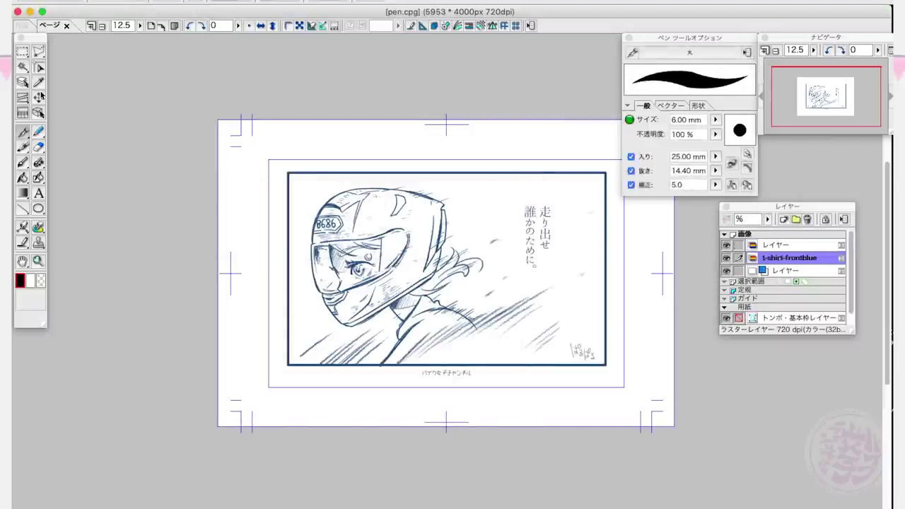
Step: Sample the navy line colour from the drawing and test the pen on the top layer
key(i)
click(764, 50)
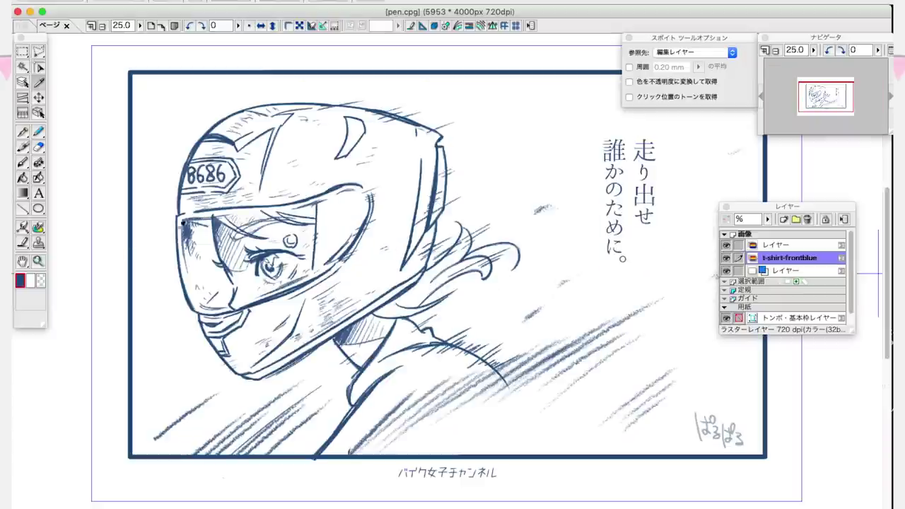
key(p)
click(20, 281)
click(447, 366)
click(776, 245)
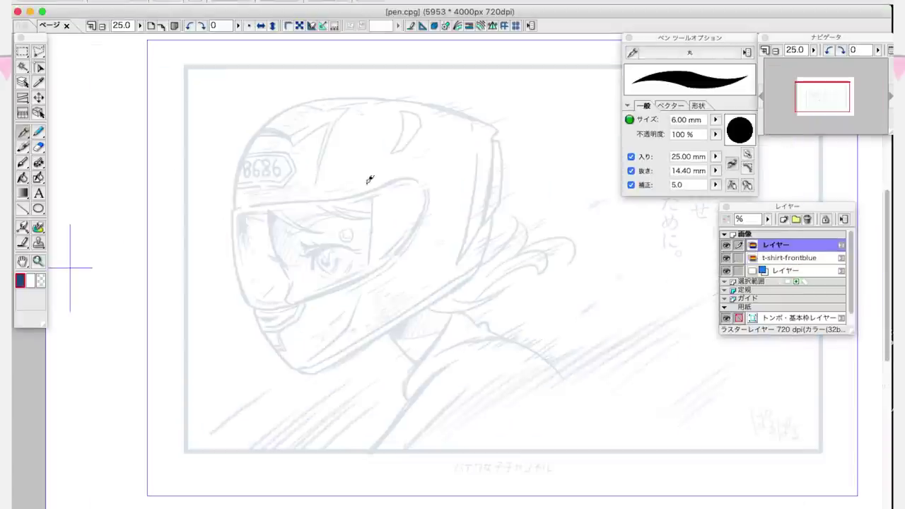
drag(287, 221, 292, 206)
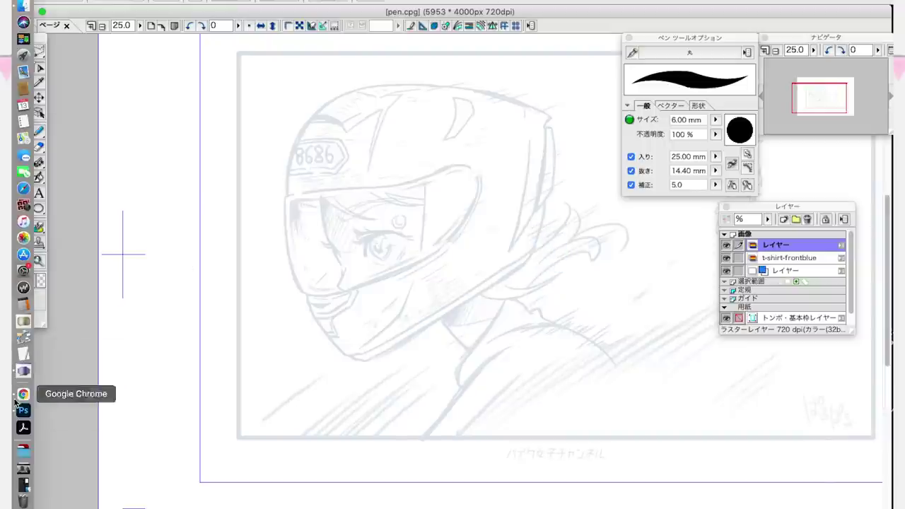
Step: Customize the Wacom pen pressure curve, then test and undo a stroke on the helmet
click(24, 404)
click(263, 378)
click(194, 217)
drag(375, 97, 398, 242)
drag(183, 159, 222, 196)
drag(363, 91, 425, 192)
click(504, 329)
key(super+q)
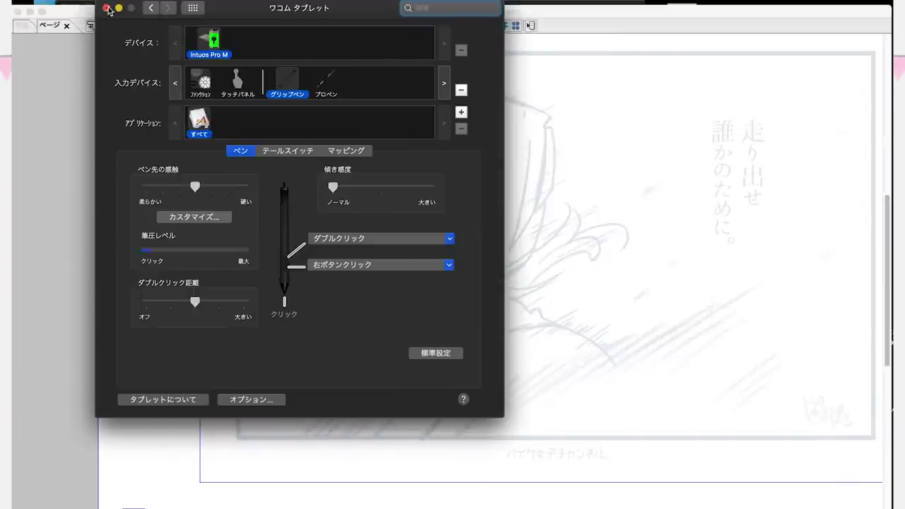
click(107, 8)
drag(286, 198, 287, 256)
key(super+z)
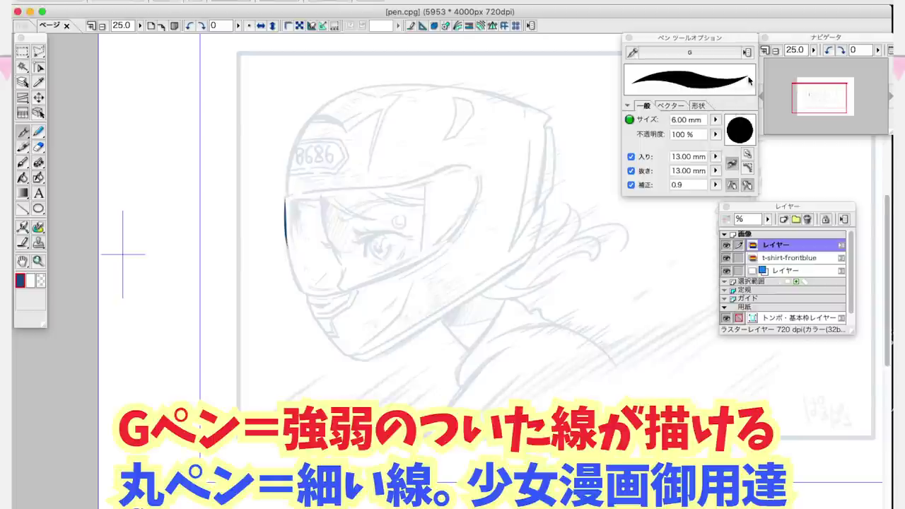
Step: Ink the helmet's left edge down to the chin and rotate the view to the visor
key(super+plus)
drag(244, 257, 268, 300)
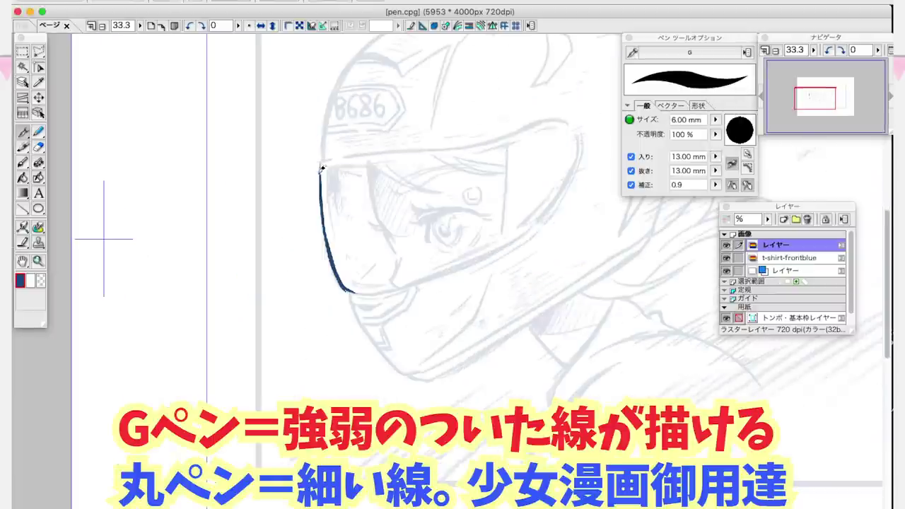
drag(351, 286, 486, 252)
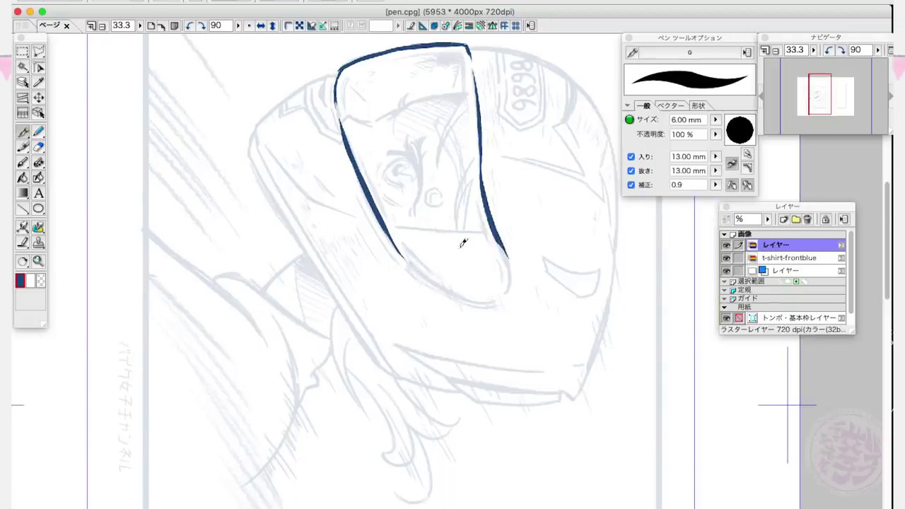
drag(464, 243, 436, 268)
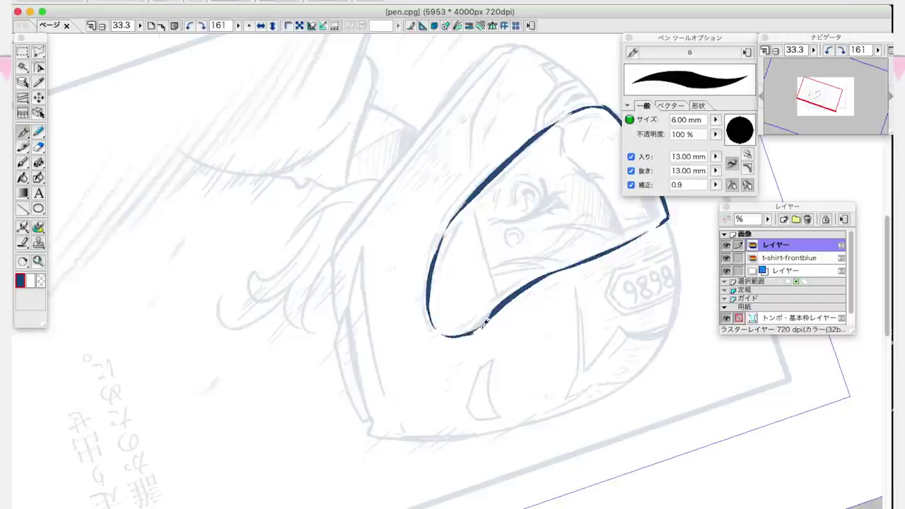
mouse_move(578, 182)
mouse_down()
mouse_move(505, 177)
mouse_move(570, 215)
mouse_up()
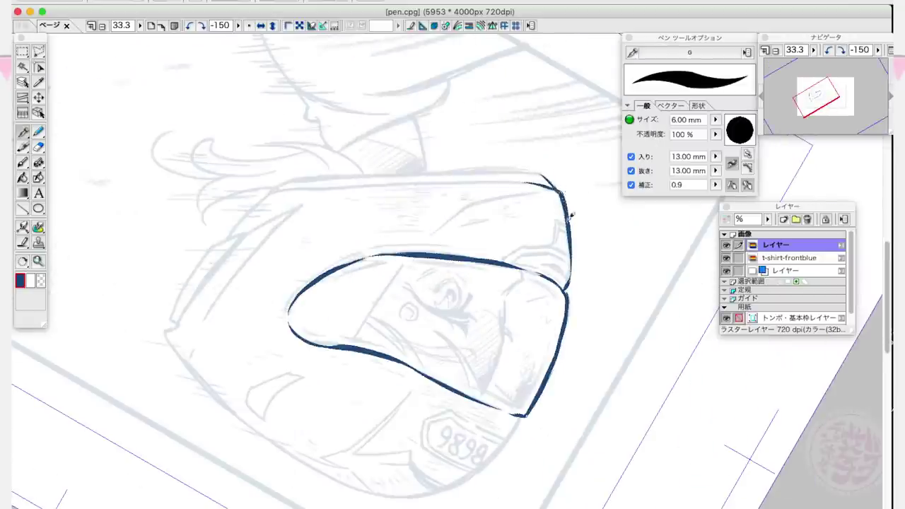
drag(571, 214, 585, 238)
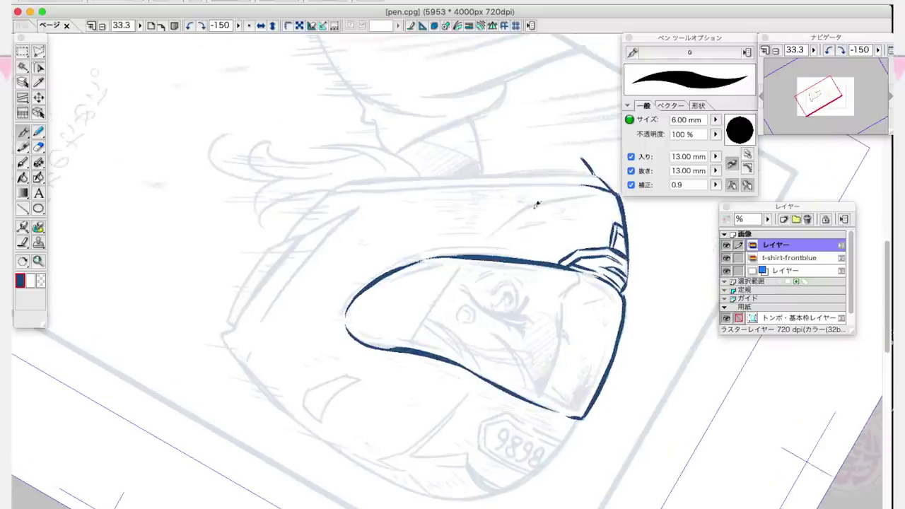
Step: Ink the curved shell line, tapered outer-edge strokes and the helmet's back edge
drag(484, 239, 599, 185)
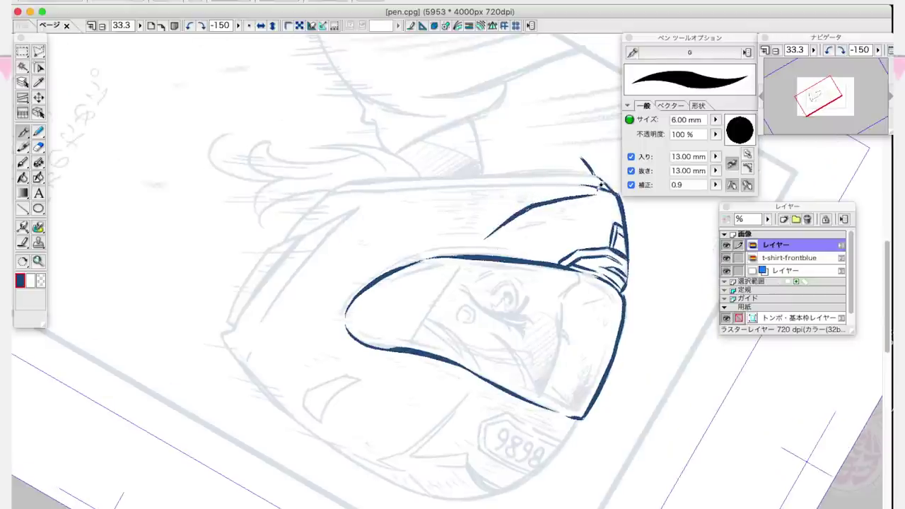
drag(270, 330, 358, 223)
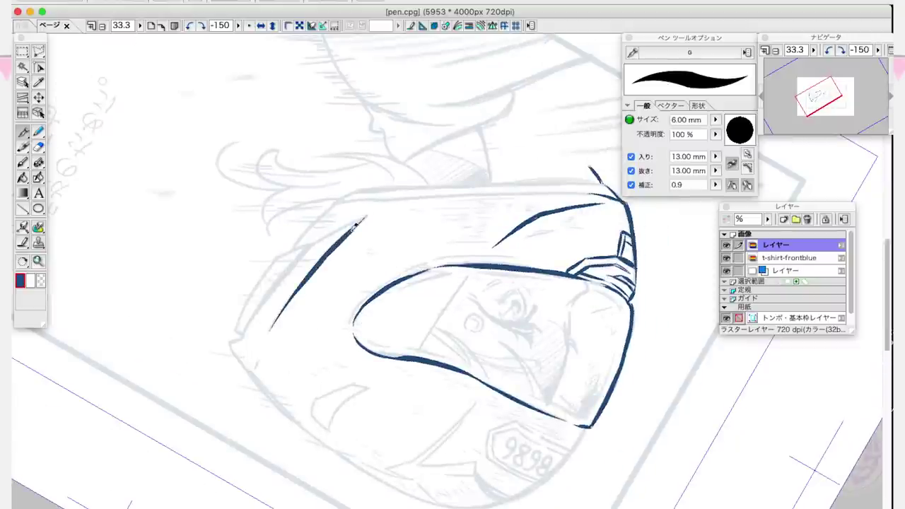
mouse_move(287, 306)
mouse_down()
mouse_move(357, 210)
mouse_move(408, 183)
mouse_up()
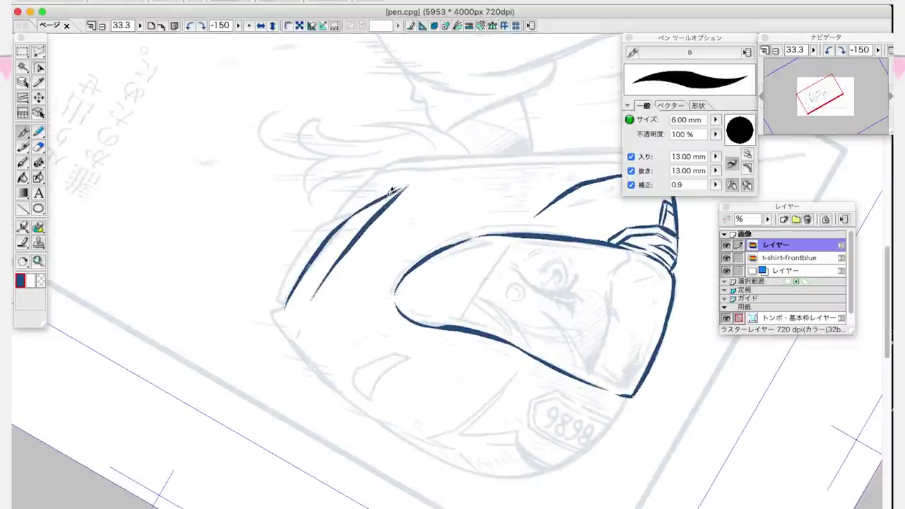
drag(290, 298, 273, 311)
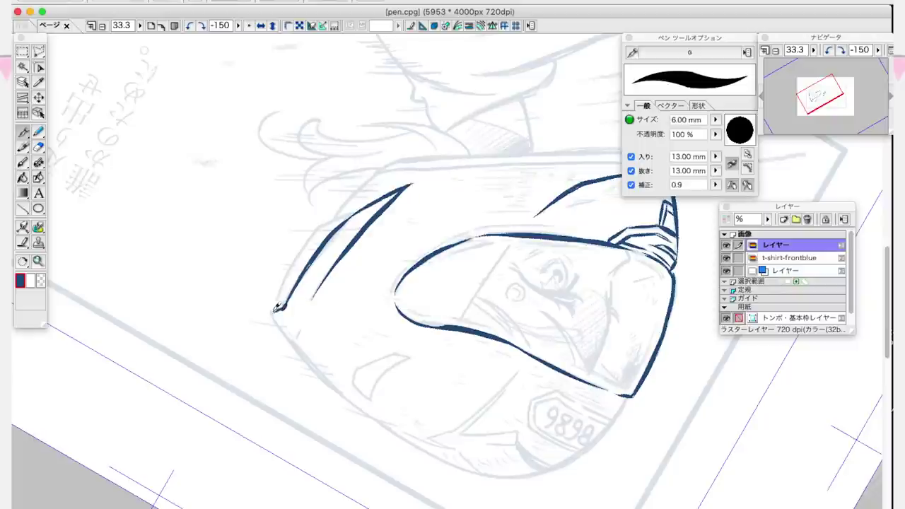
drag(345, 106, 316, 201)
drag(325, 155, 308, 300)
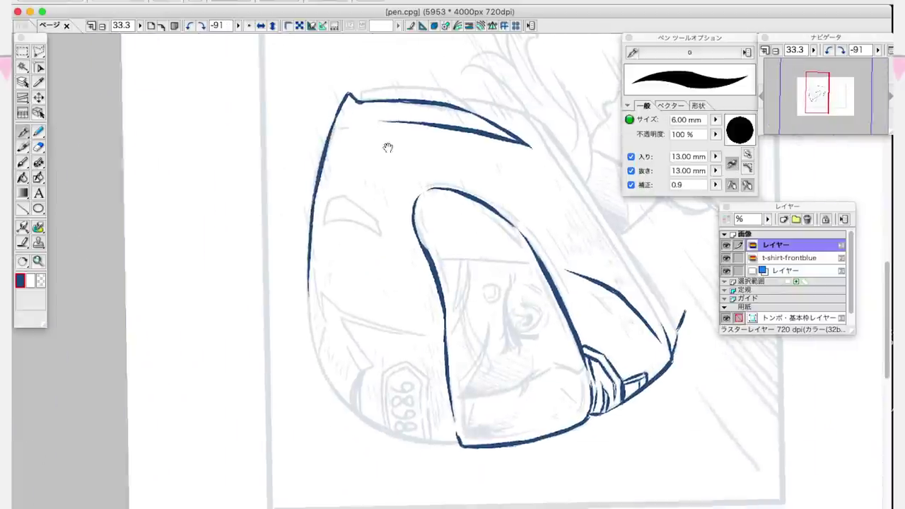
mouse_move(374, 159)
mouse_down()
mouse_move(354, 231)
mouse_move(354, 315)
mouse_move(365, 342)
mouse_up()
Step: Rotate the canvas upright and extend the left outline and top touches
drag(365, 342, 534, 253)
scroll(390, 202, down, 3)
drag(369, 204, 388, 281)
drag(406, 122, 386, 157)
scroll(502, 70, right, 5)
mouse_move(495, 86)
mouse_down()
mouse_move(543, 76)
mouse_move(562, 202)
mouse_up()
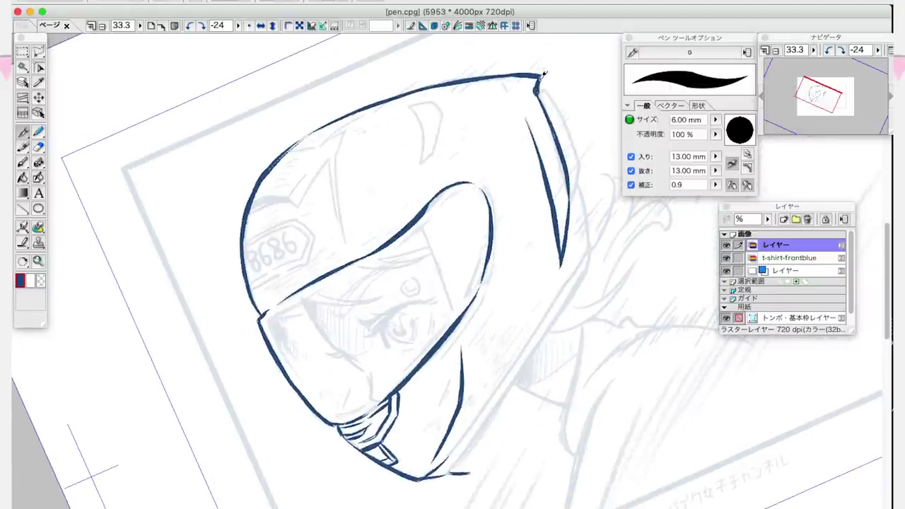
Step: Ink parallel lines down the helmet's right side and join them at the bottom
mouse_move(548, 85)
mouse_down()
mouse_move(586, 152)
mouse_move(587, 202)
mouse_up()
scroll(591, 153, down, 2)
mouse_move(593, 171)
mouse_down()
mouse_move(600, 196)
mouse_move(483, 380)
mouse_move(498, 349)
mouse_up()
scroll(599, 197, down, 1)
mouse_move(603, 177)
mouse_down()
mouse_move(556, 264)
mouse_move(495, 318)
mouse_move(467, 385)
mouse_up()
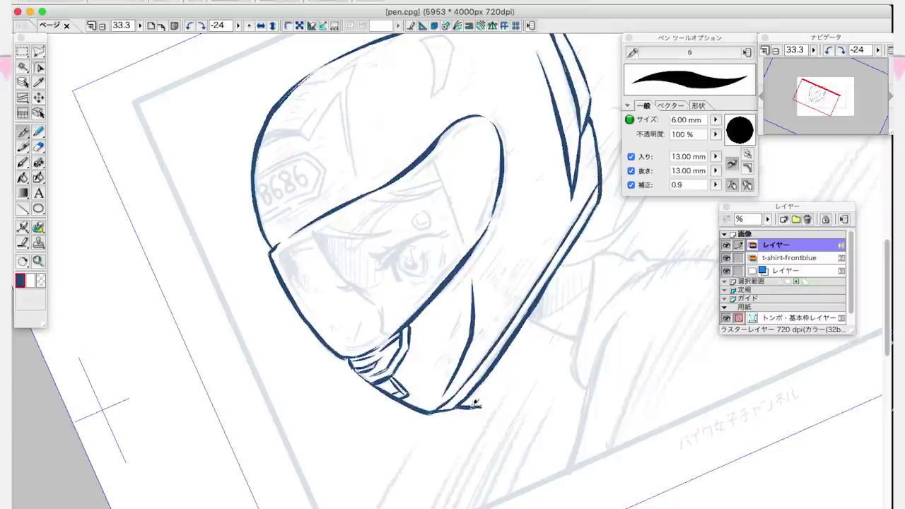
drag(487, 400, 510, 346)
drag(462, 409, 499, 369)
Step: Ink the helmet top and the crease running across it
drag(534, 239, 534, 322)
drag(422, 124, 435, 158)
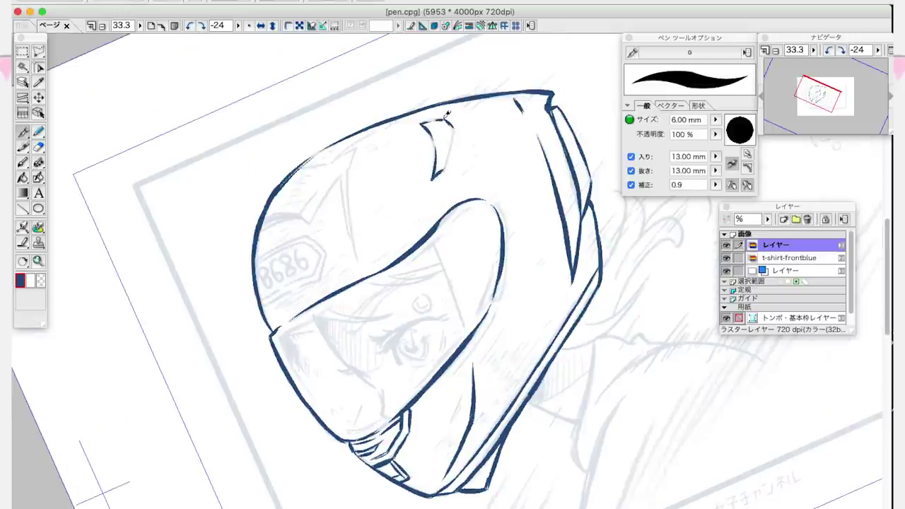
drag(458, 122, 524, 98)
drag(425, 120, 422, 232)
drag(410, 154, 414, 210)
mouse_move(408, 154)
mouse_down()
mouse_move(377, 200)
mouse_move(328, 202)
mouse_move(350, 193)
mouse_move(327, 199)
mouse_move(343, 188)
mouse_up()
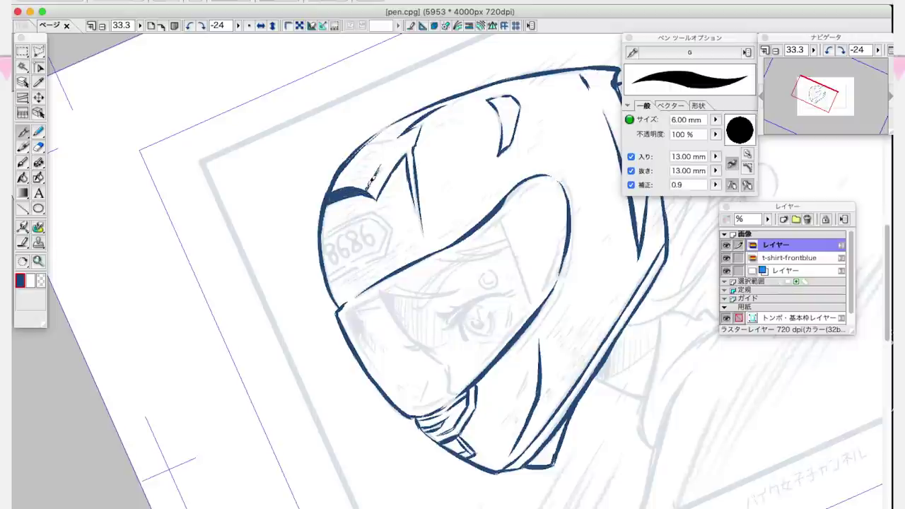
Step: Outline the 8686 badge and thicken its top edge and corner
mouse_move(323, 235)
mouse_down()
mouse_move(375, 211)
mouse_move(389, 240)
mouse_move(332, 280)
mouse_up()
drag(326, 238, 373, 213)
drag(362, 211, 389, 222)
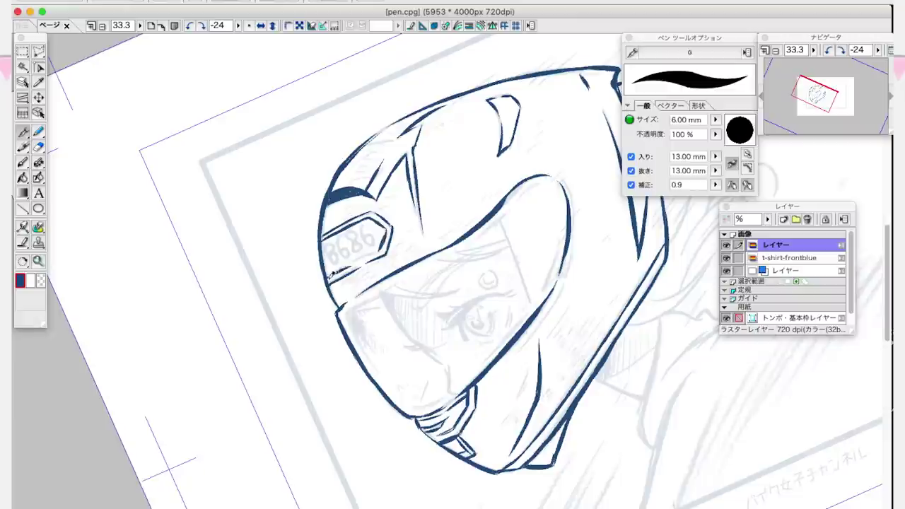
Step: Letter the 8686 numbers on the badge with a fine 0.5 mm pen
key(b)
key(m)
key(p)
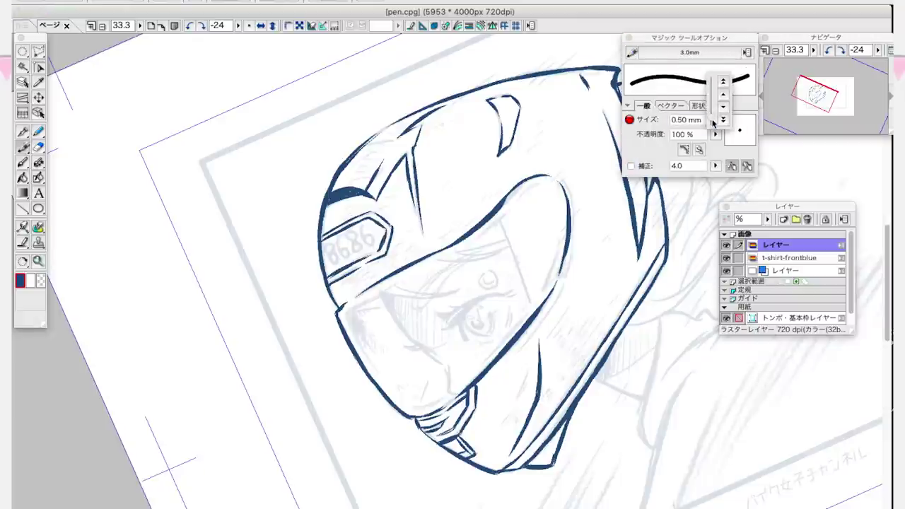
mouse_move(334, 259)
mouse_down()
mouse_move(373, 225)
mouse_move(279, 237)
mouse_up()
Step: Back on the 6 mm G pen, ink a stroke along the visor and level the view
key(p)
drag(382, 216, 411, 303)
mouse_move(566, 239)
mouse_down()
mouse_move(458, 182)
mouse_move(638, 222)
mouse_move(622, 276)
mouse_move(559, 333)
mouse_up()
key(r)
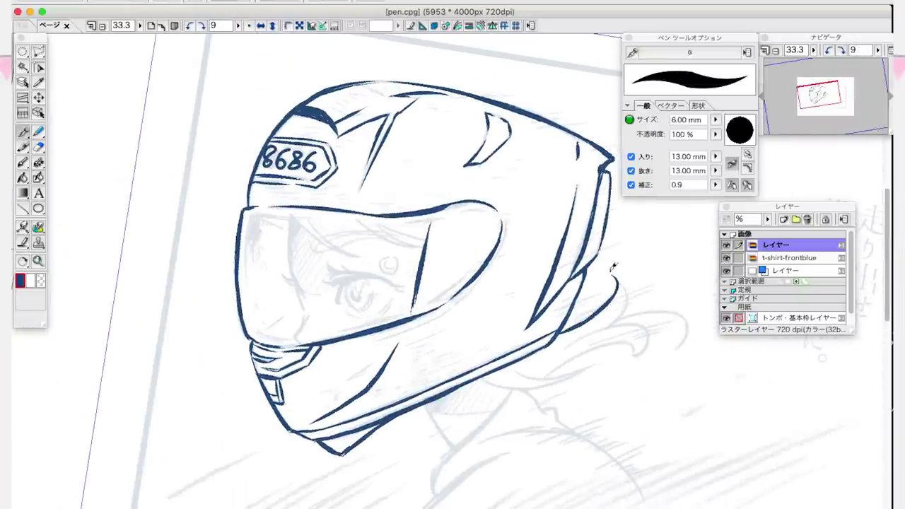
Step: Ink the hair curls and flowing strands trailing behind the helmet
mouse_move(627, 283)
mouse_down()
mouse_move(610, 321)
mouse_move(687, 348)
mouse_up()
mouse_move(617, 320)
mouse_down()
mouse_move(679, 304)
mouse_move(581, 357)
mouse_up()
drag(495, 377, 609, 362)
mouse_move(539, 369)
mouse_down()
mouse_move(641, 342)
mouse_move(636, 359)
mouse_up()
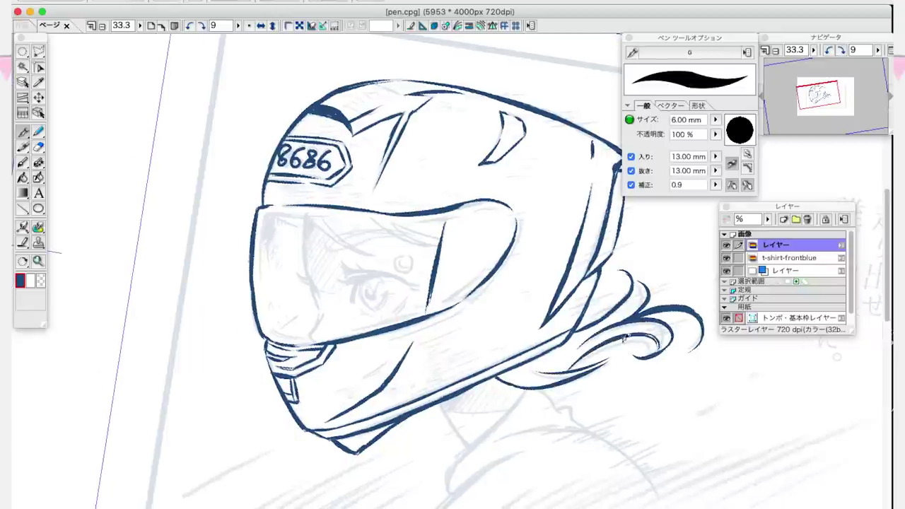
drag(566, 363, 534, 372)
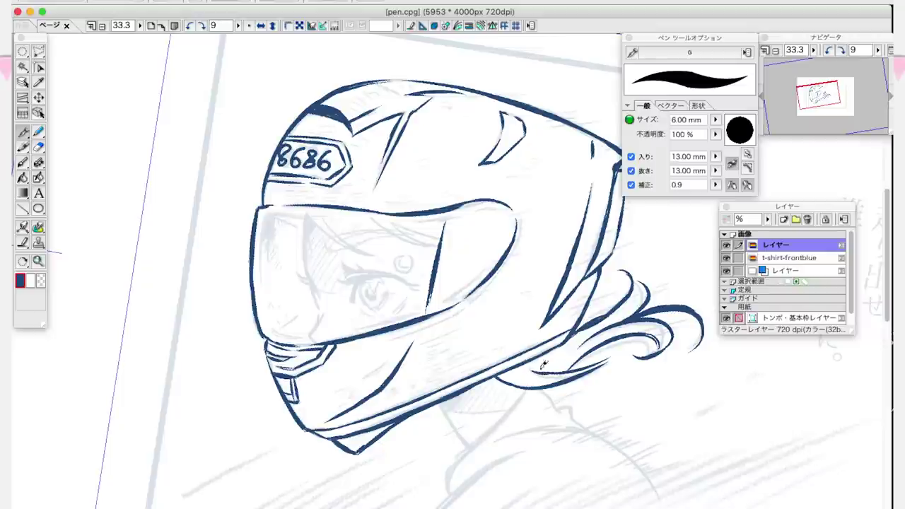
scroll(449, 399, down, 3)
Step: Ink the neck line down from the chin, redrawing the lower neck as a curve
drag(445, 363, 469, 407)
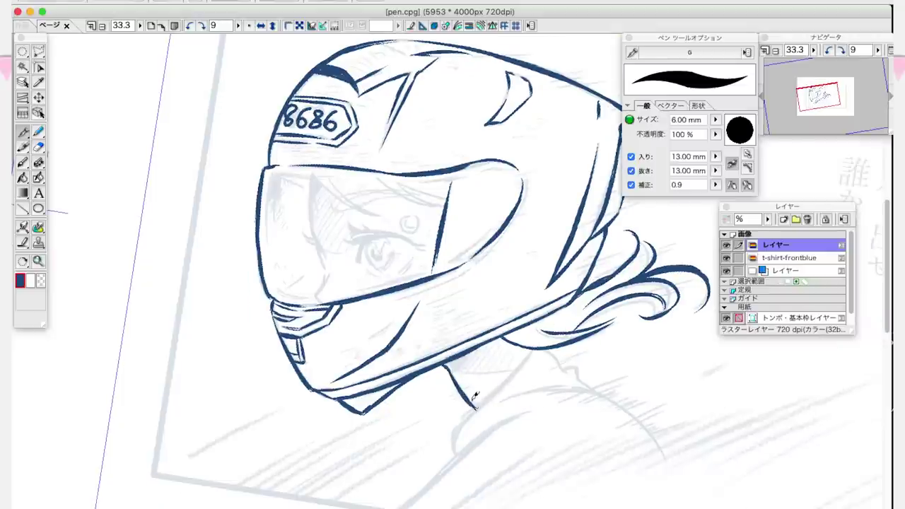
drag(531, 351, 458, 424)
key(ctrl+z)
drag(447, 375, 452, 436)
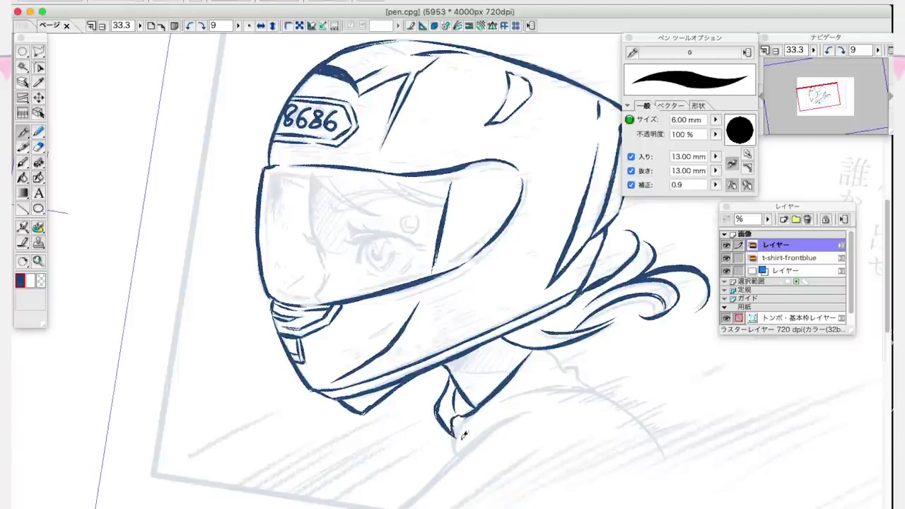
scroll(455, 417, down, 3)
Step: Ink the collar and both shoulder lines, then view the whole page
drag(541, 316, 591, 365)
scroll(592, 365, left, 3)
drag(520, 363, 620, 352)
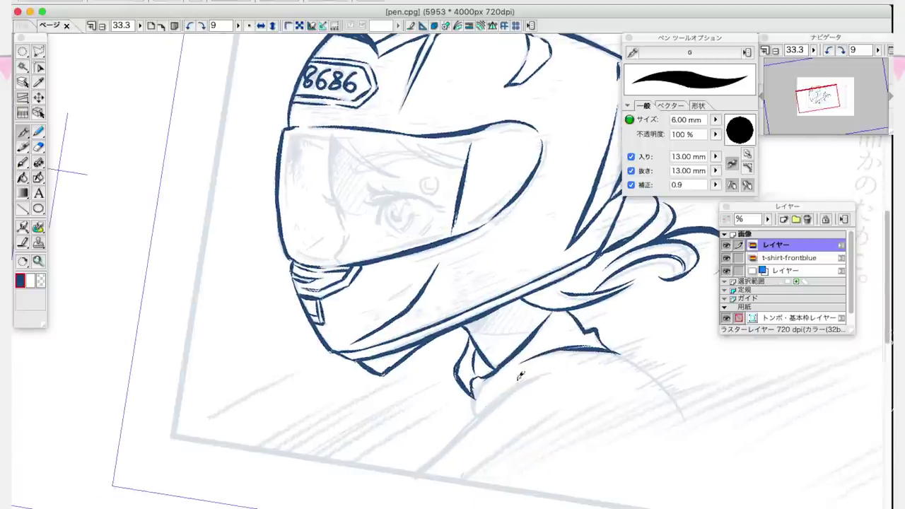
drag(485, 413, 408, 484)
drag(498, 379, 450, 439)
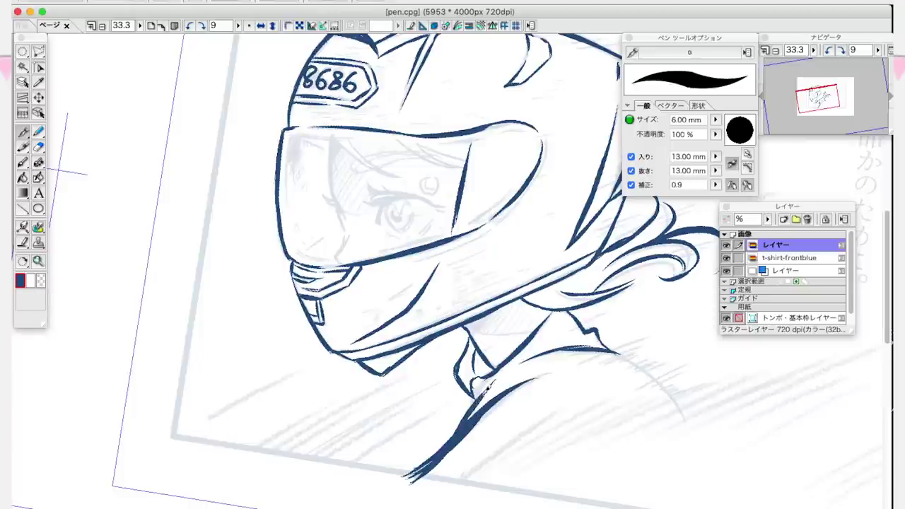
drag(642, 361, 686, 421)
scroll(396, 225, up, 3)
scroll(396, 225, left, 2)
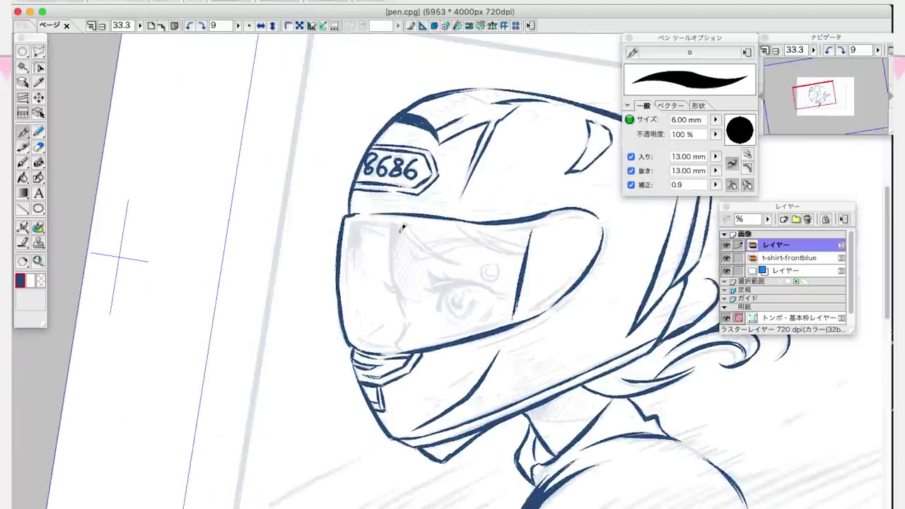
click(151, 25)
Step: Reset rotation, zoom to 25%, check the ink without the sketch, and centre the helmet
click(90, 25)
click(249, 25)
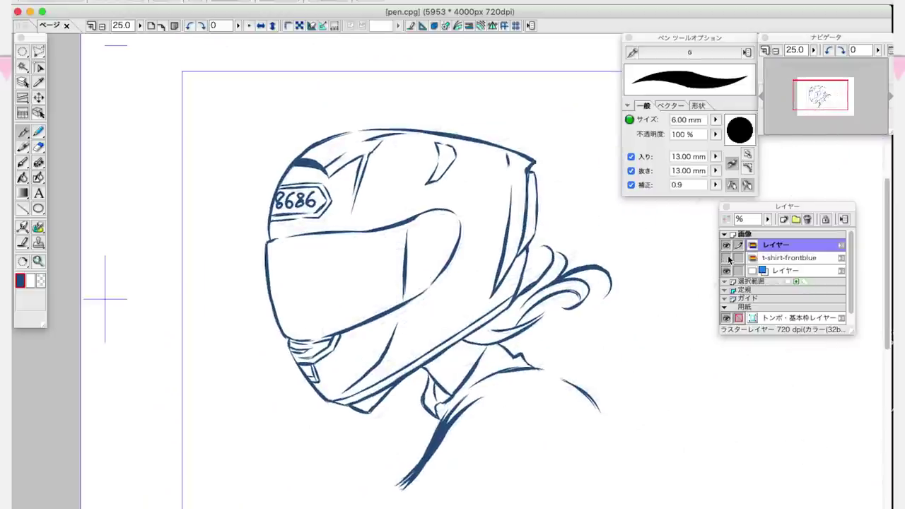
click(189, 26)
click(90, 26)
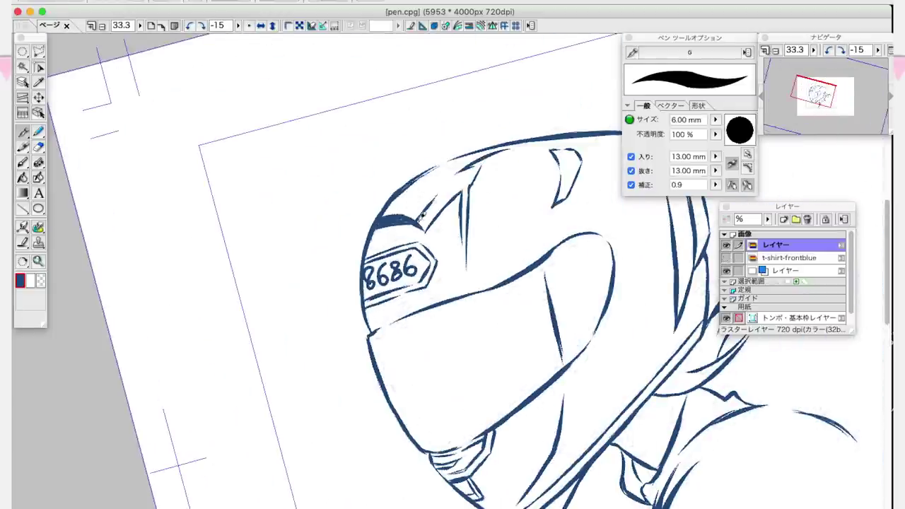
click(249, 26)
drag(653, 362, 521, 259)
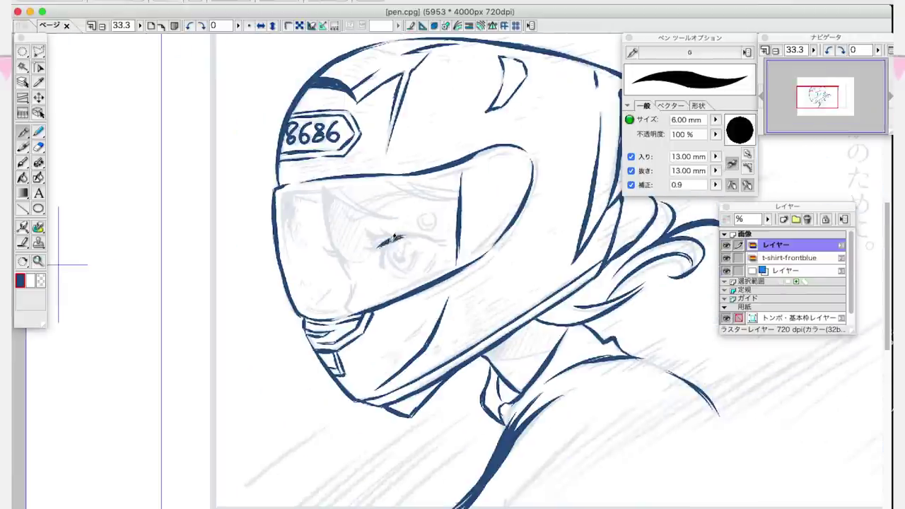
Step: Ink the eyelid and lashes, then darken the visor's left, lower, right and top edges
drag(375, 243, 429, 230)
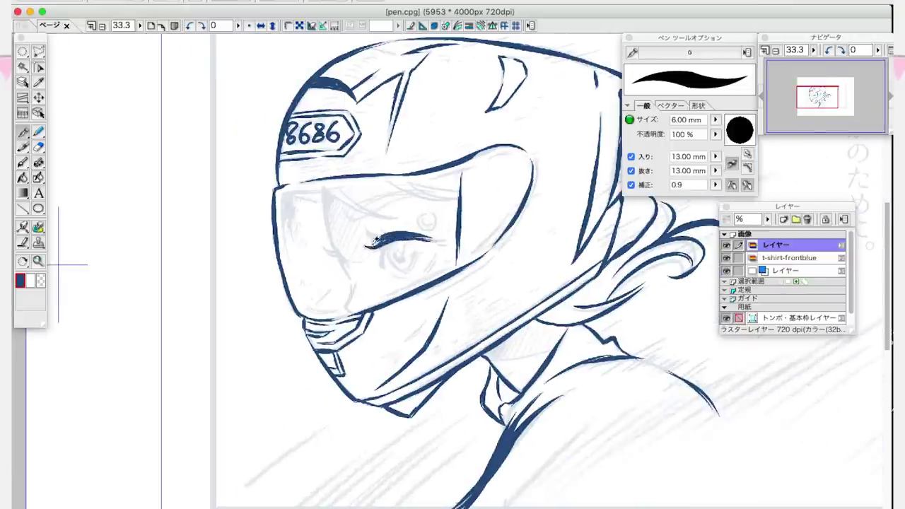
drag(379, 240, 369, 232)
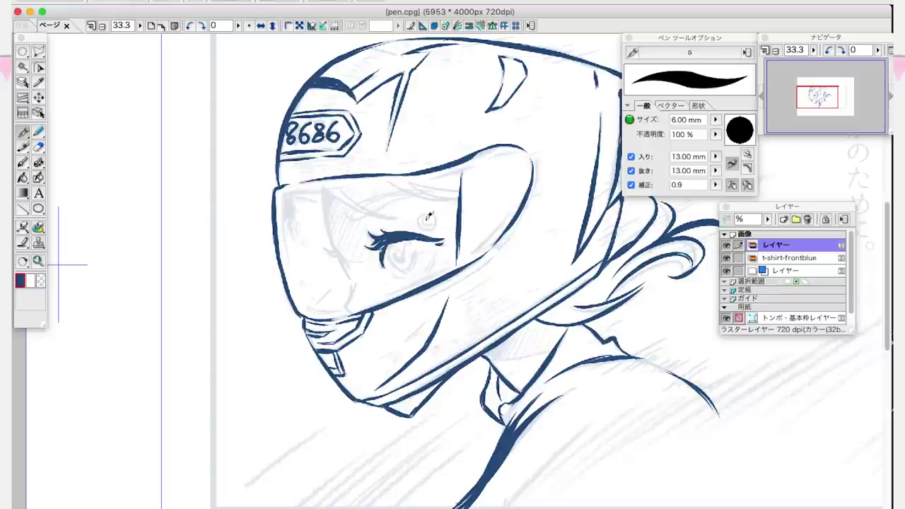
drag(393, 274, 409, 278)
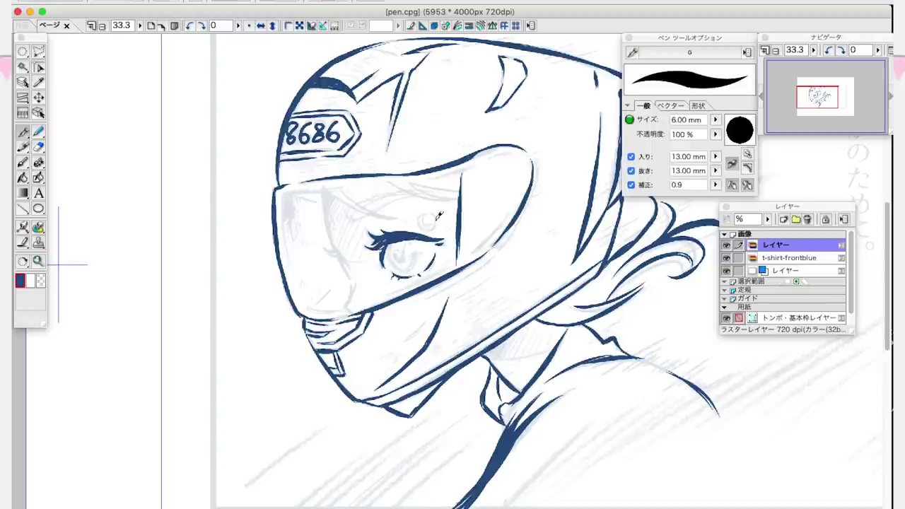
mouse_move(286, 190)
mouse_down()
mouse_move(281, 220)
mouse_move(337, 306)
mouse_move(361, 292)
mouse_up()
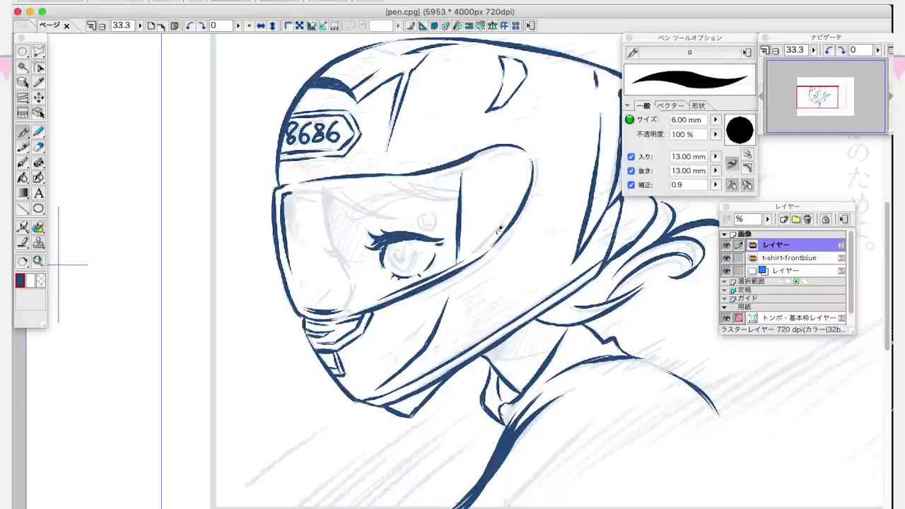
drag(476, 251, 505, 215)
drag(488, 154, 283, 189)
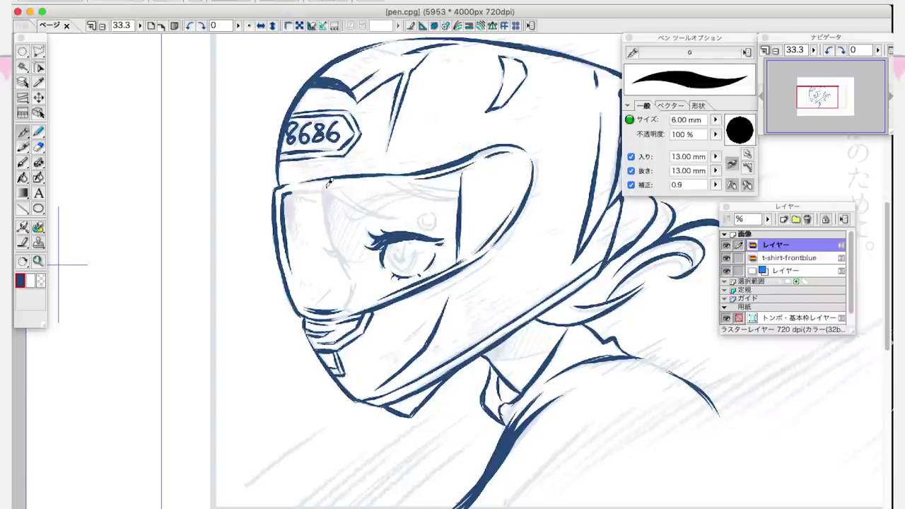
drag(284, 191, 288, 232)
Step: Set pen taper to 5.30 mm and correction 0.6, then hatch inside the visor's upper-left edge
click(715, 134)
drag(716, 186, 717, 162)
drag(316, 182, 287, 234)
mouse_move(318, 198)
mouse_down()
mouse_move(290, 225)
mouse_move(302, 228)
mouse_up()
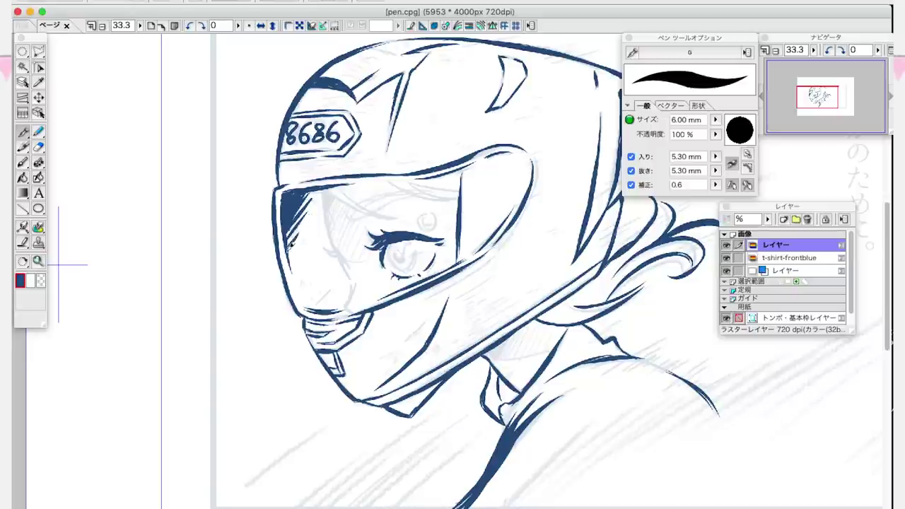
Step: Ink eye and iris details, hair strands and the nose, then hide the blue sketch layer
mouse_move(417, 254)
mouse_down()
mouse_move(387, 260)
mouse_move(393, 273)
mouse_up()
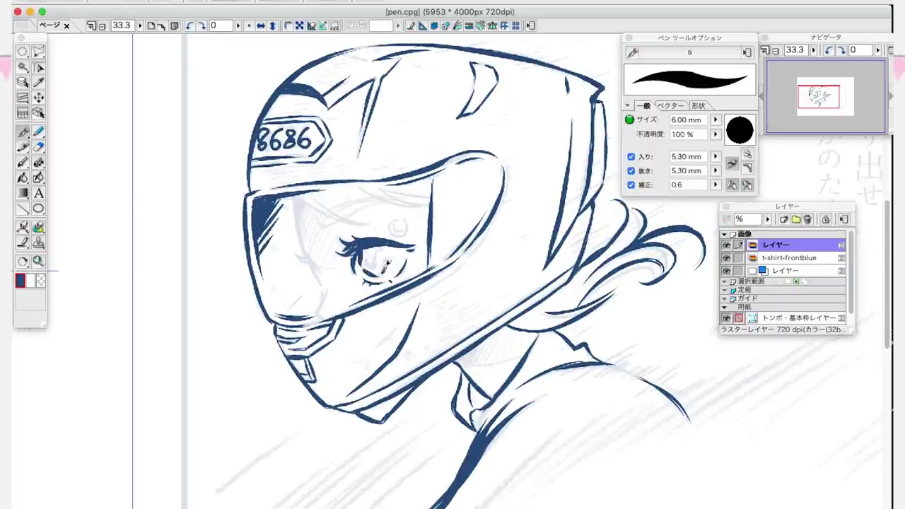
drag(375, 244, 369, 260)
mouse_move(306, 194)
mouse_down()
mouse_move(368, 221)
mouse_move(422, 207)
mouse_up()
drag(382, 185, 429, 202)
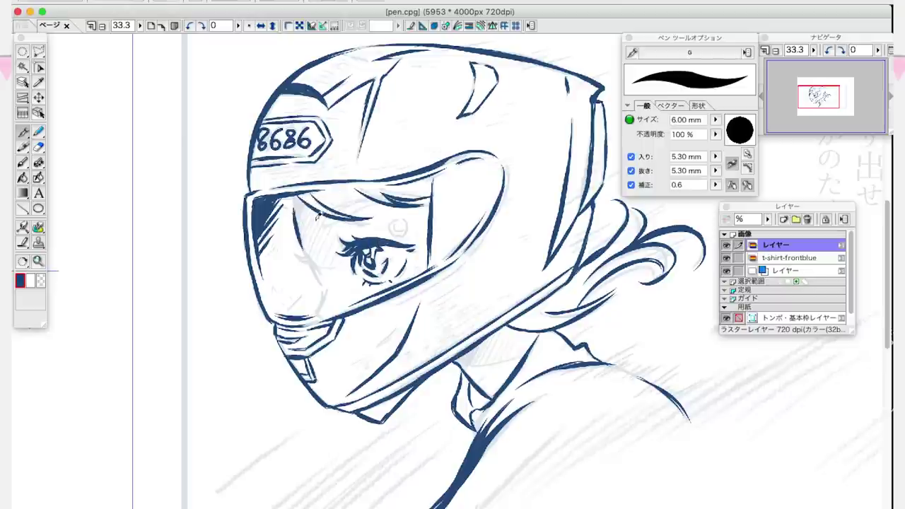
mouse_move(314, 213)
mouse_down()
mouse_move(338, 216)
mouse_move(375, 198)
mouse_up()
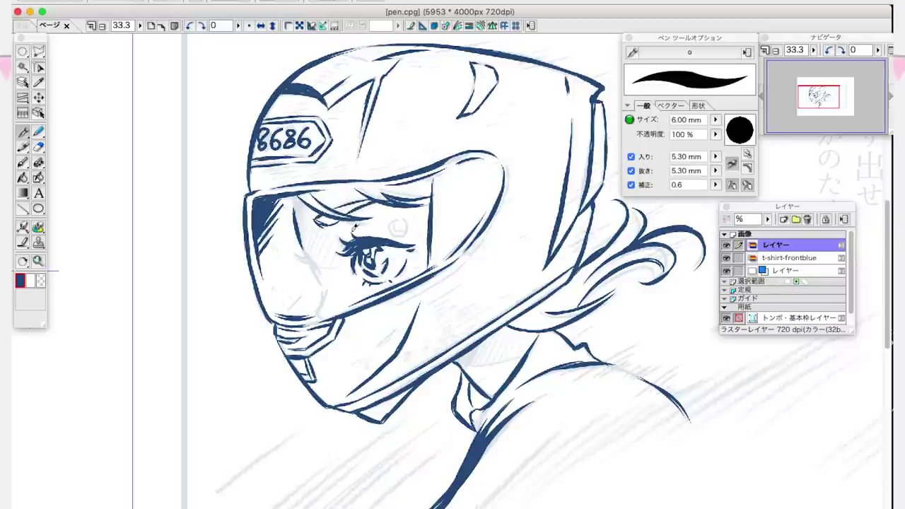
drag(297, 253, 320, 268)
click(726, 257)
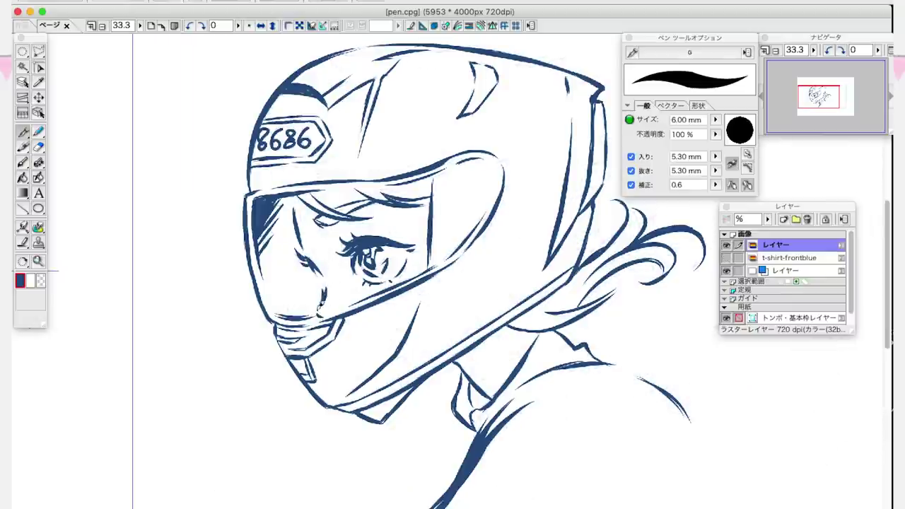
Step: At 25% zoom, retrace the collar, chin, face outline and helmet edges thicker; reset rotation to 0
key(ctrl+minus)
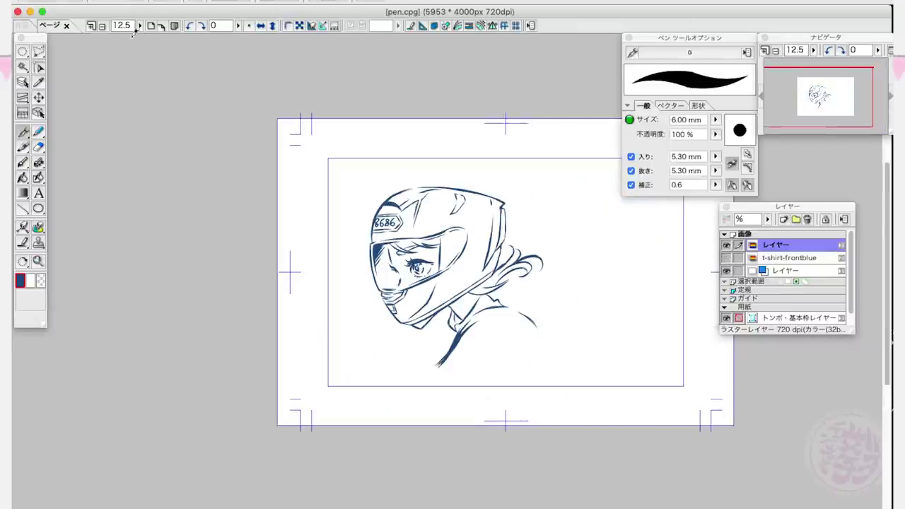
click(172, 1)
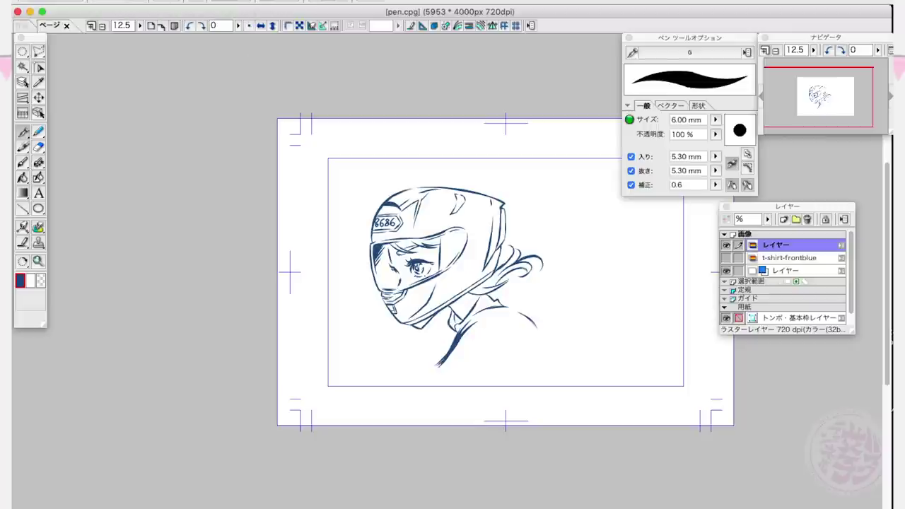
click(767, 51)
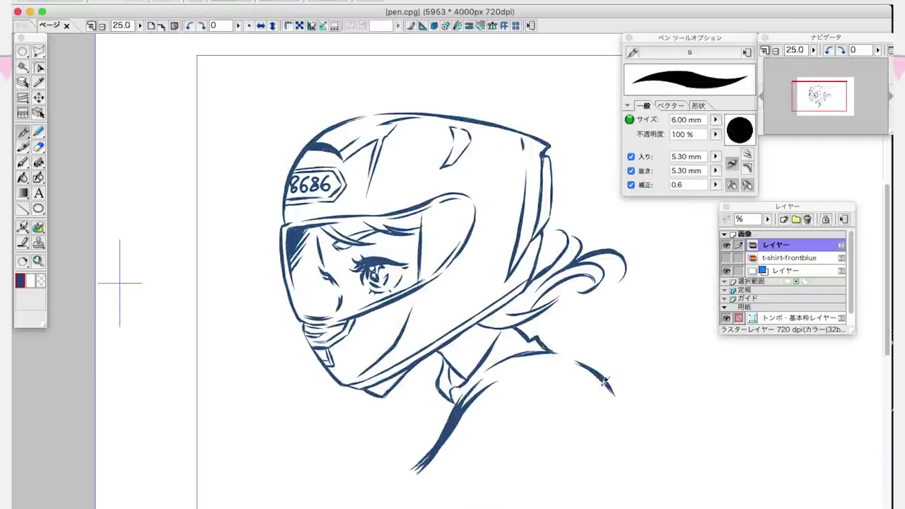
drag(440, 346, 444, 380)
mouse_move(301, 322)
mouse_down()
mouse_move(323, 366)
mouse_move(385, 396)
mouse_up()
drag(277, 225, 303, 321)
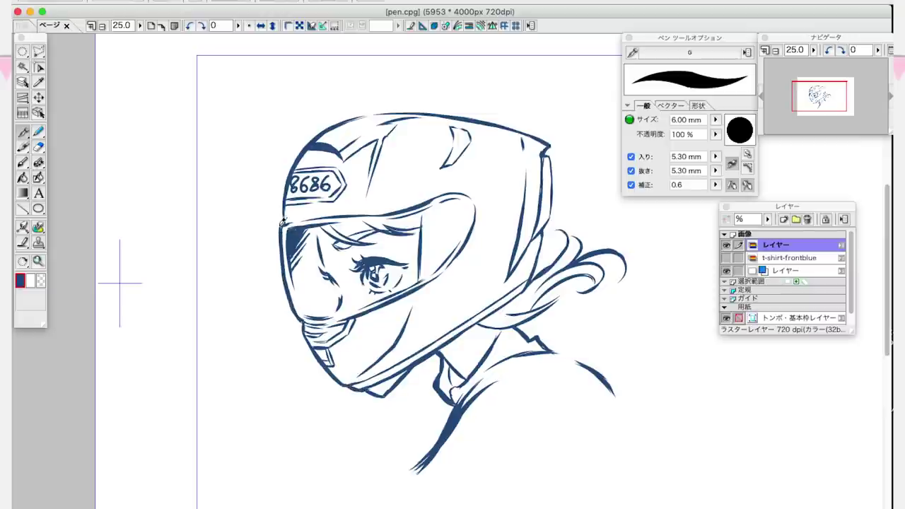
mouse_move(289, 172)
mouse_down()
mouse_move(348, 116)
mouse_move(408, 174)
mouse_move(514, 150)
mouse_up()
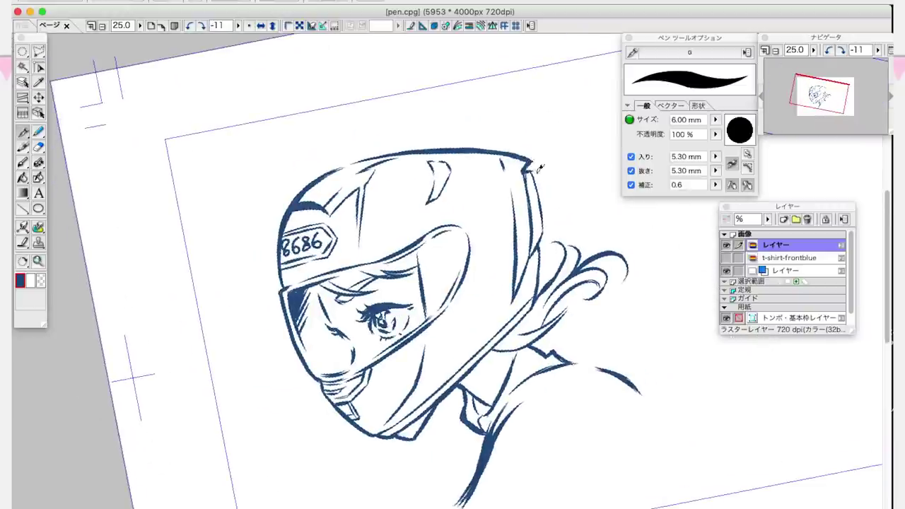
mouse_move(538, 170)
mouse_down()
mouse_move(537, 297)
mouse_move(444, 379)
mouse_up()
key(ctrl+at)
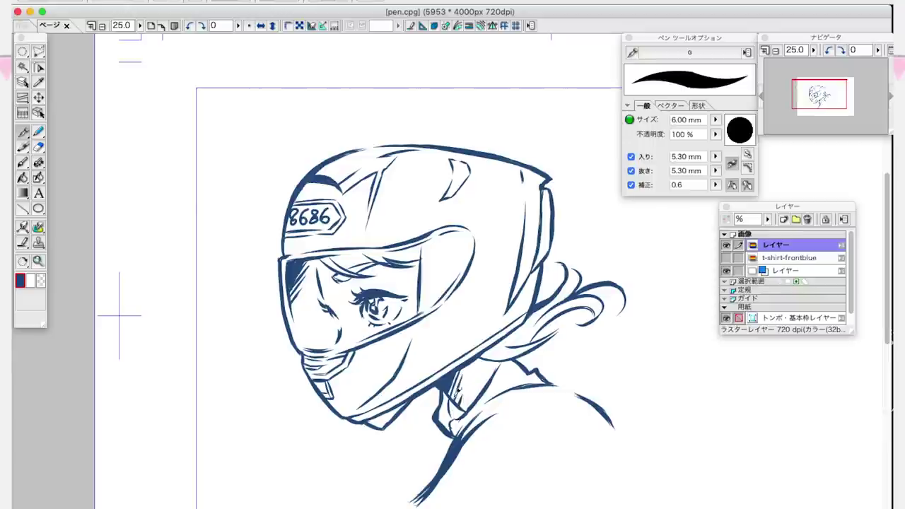
key(ctrl+minus)
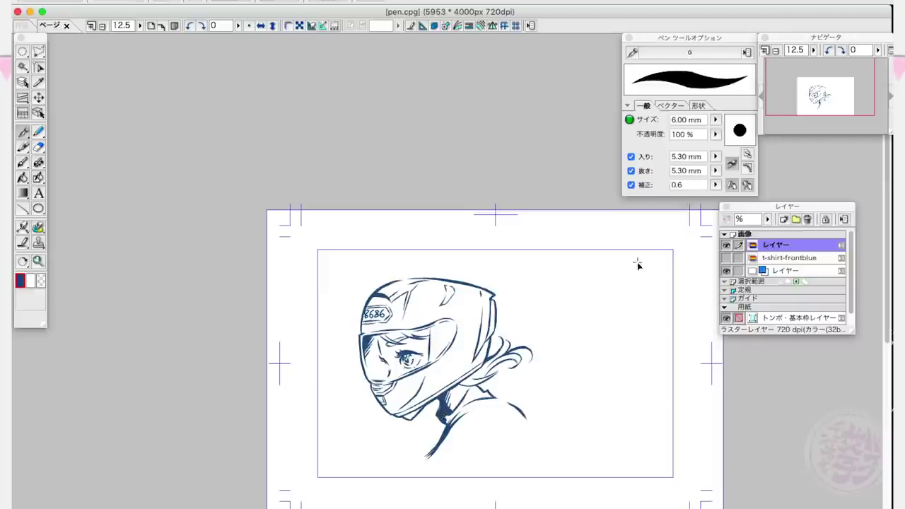
Step: On a new top layer, fill the neck shadow solid navy with the marker
key(ctrl+shift+n)
key(Return)
key(ctrl+plus)
key(ctrl+plus)
key(p)
mouse_move(421, 382)
mouse_down()
mouse_move(428, 392)
mouse_move(435, 378)
mouse_move(447, 378)
mouse_up()
Step: On the ink layer below, re-ink the visor's left edge and the chin and jaw contour
key(e)
key(ctrl+bracketleft)
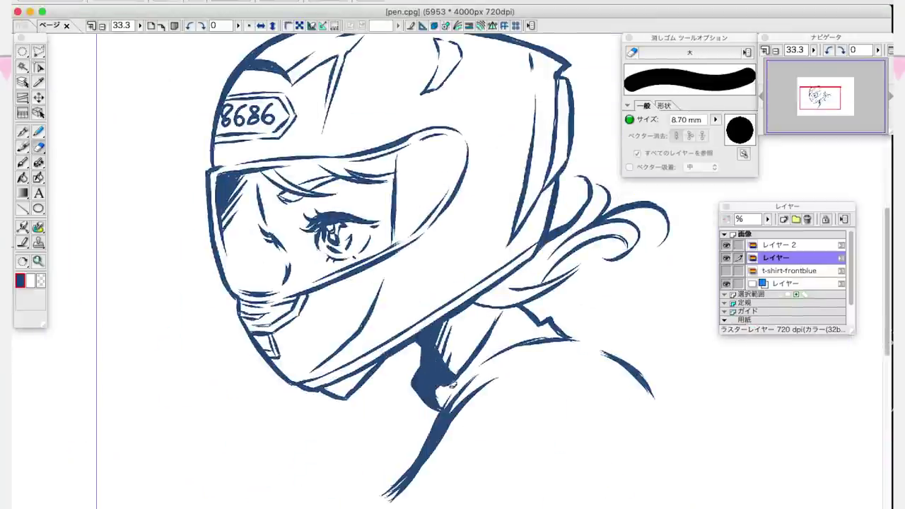
key(ctrl+minus)
key(ctrl+minus)
key(p)
key(ctrl+plus)
key(ctrl+plus)
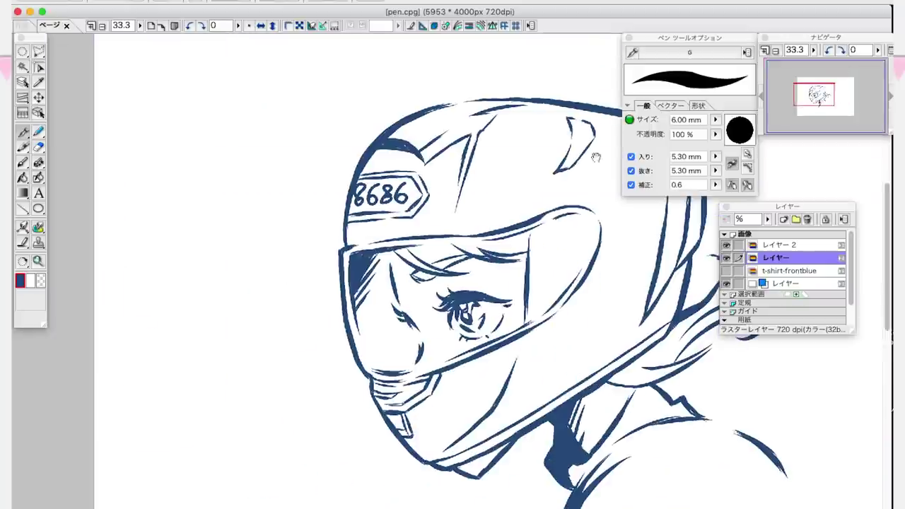
drag(338, 256, 351, 336)
scroll(369, 373, down, 3)
mouse_move(357, 297)
mouse_down()
mouse_move(389, 361)
mouse_move(418, 378)
mouse_move(378, 328)
mouse_up()
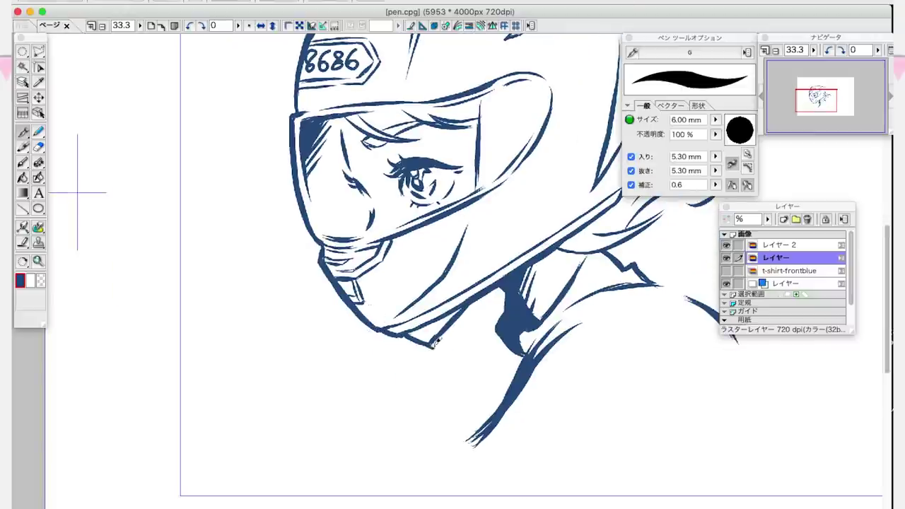
Step: Add strokes below the hair and inside the hair curl
scroll(453, 318, down, 2)
scroll(454, 318, up, 2)
mouse_move(428, 351)
mouse_down()
mouse_move(510, 336)
mouse_move(536, 313)
mouse_move(519, 304)
mouse_up()
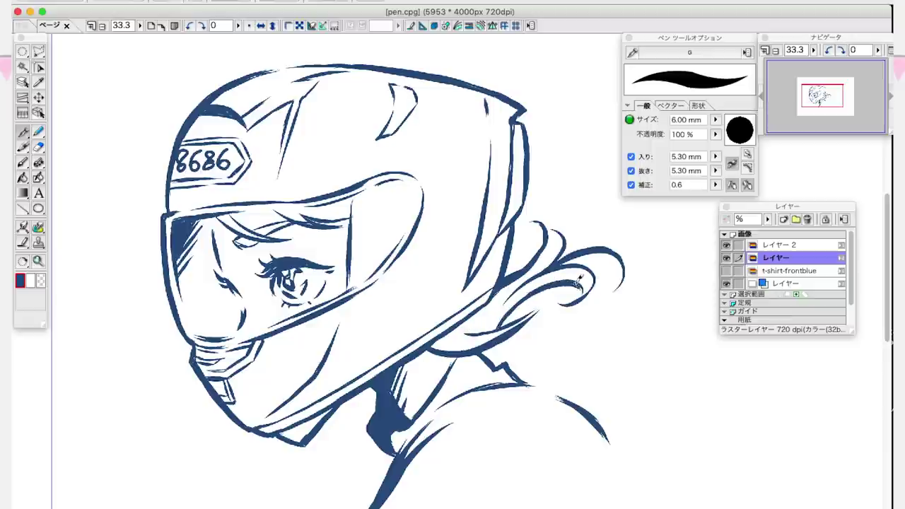
drag(590, 288, 594, 264)
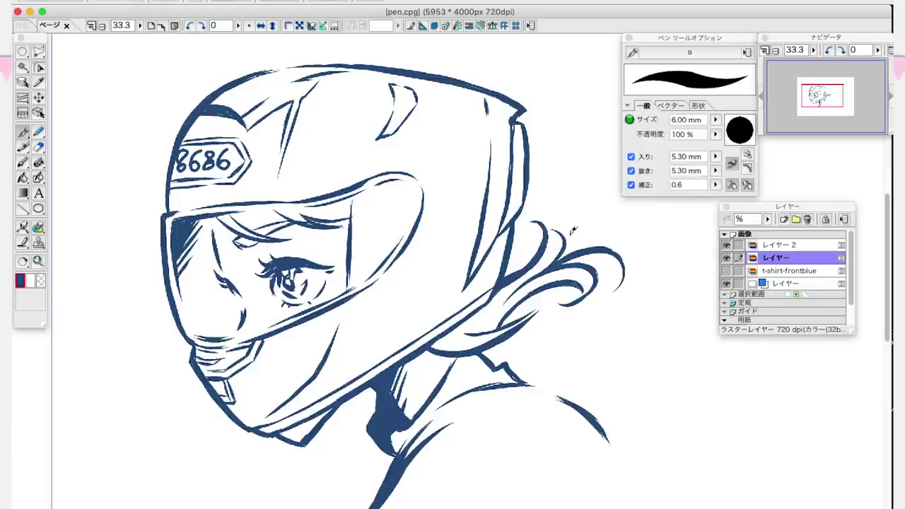
Step: Recentre the drawing at 25% zoom and add a new layer above the top layer
click(769, 50)
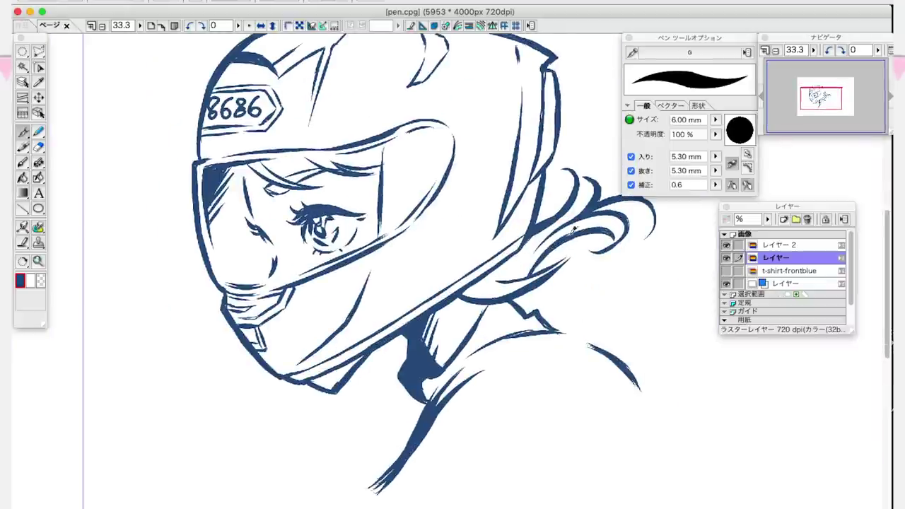
key(ctrl+minus)
key(ctrl+plus)
key(ctrl+minus)
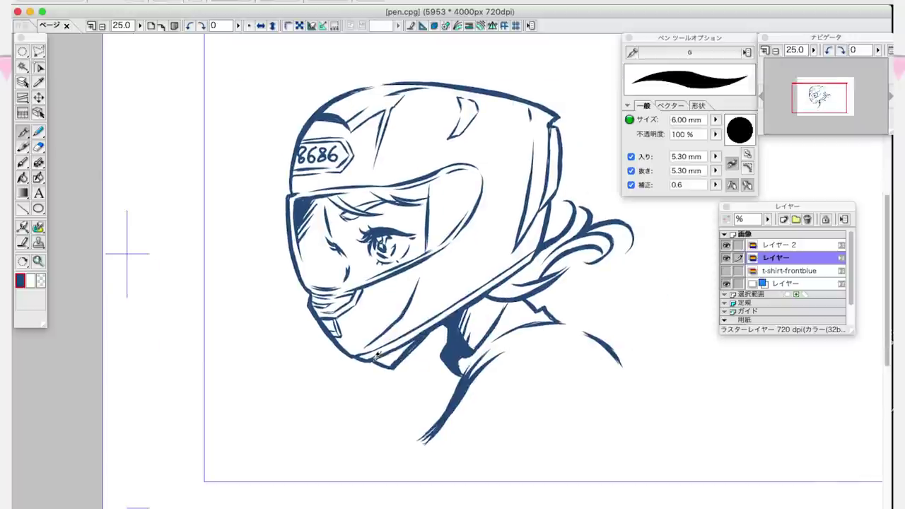
drag(452, 361, 441, 345)
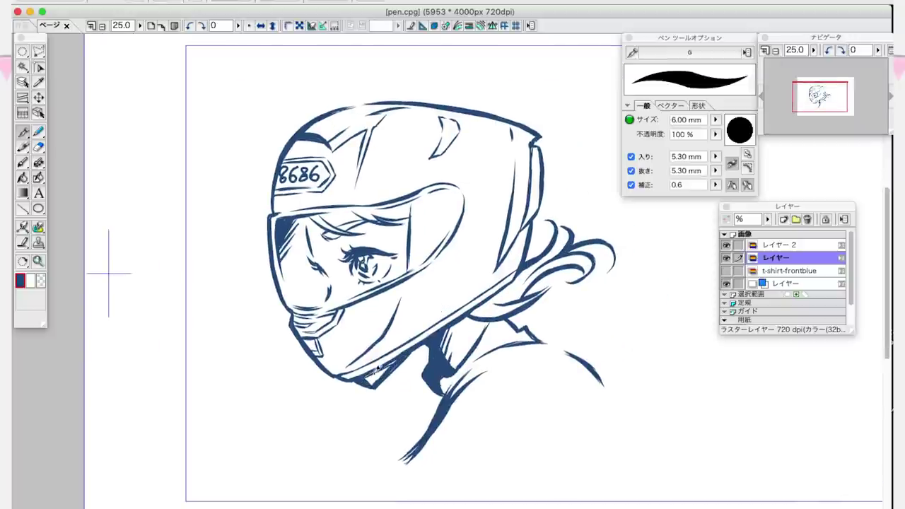
drag(378, 367, 413, 363)
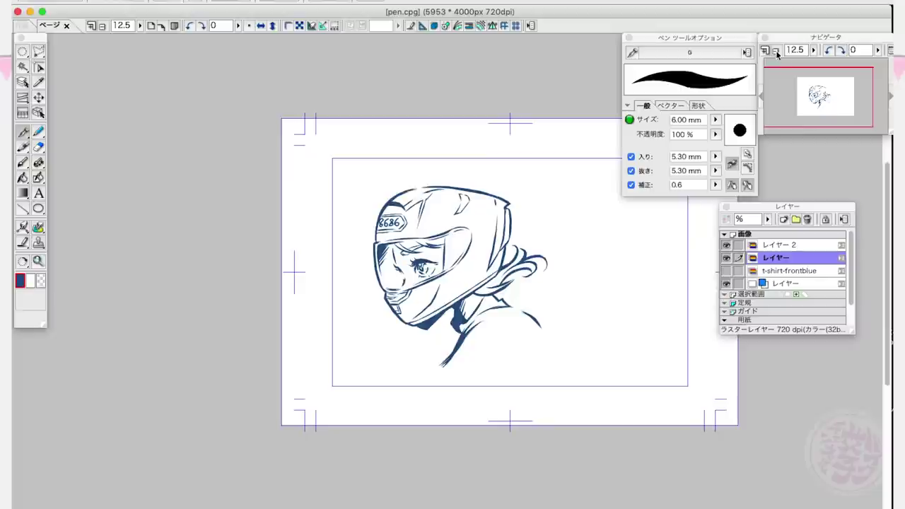
click(778, 245)
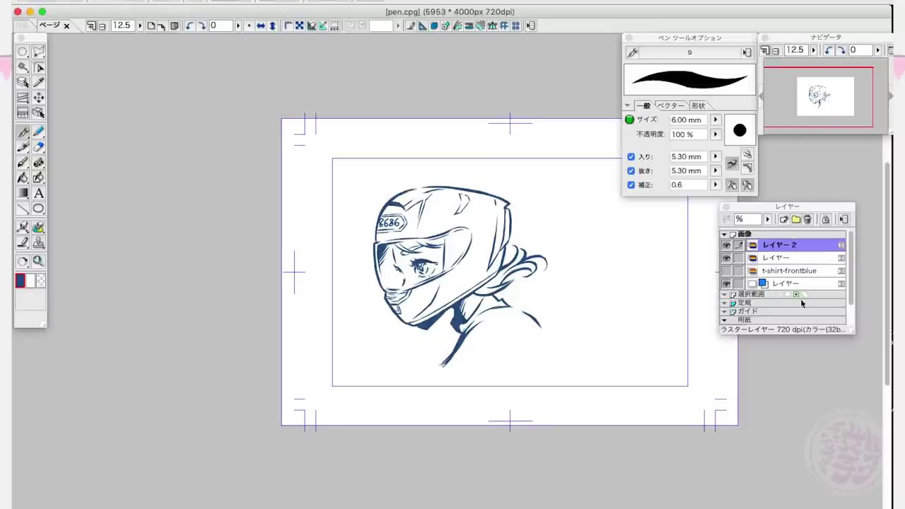
click(784, 218)
text(かげ)
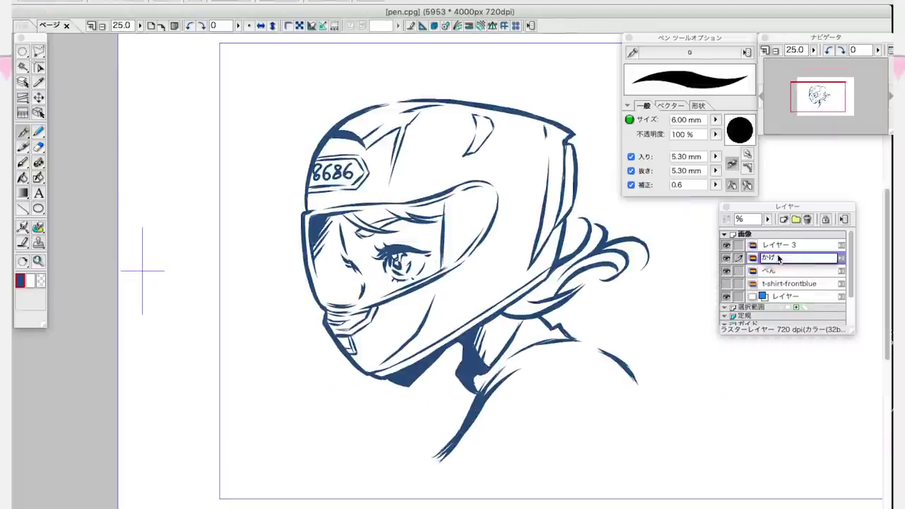
Step: On the ぺん layer, hatch then erase neck shading and draw a diagonal speed line from the neck
click(778, 273)
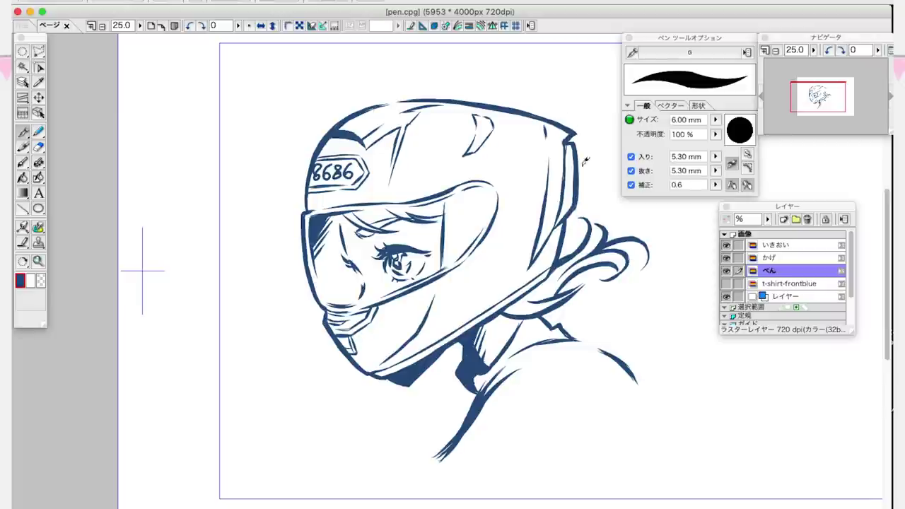
scroll(613, 248, down, 2)
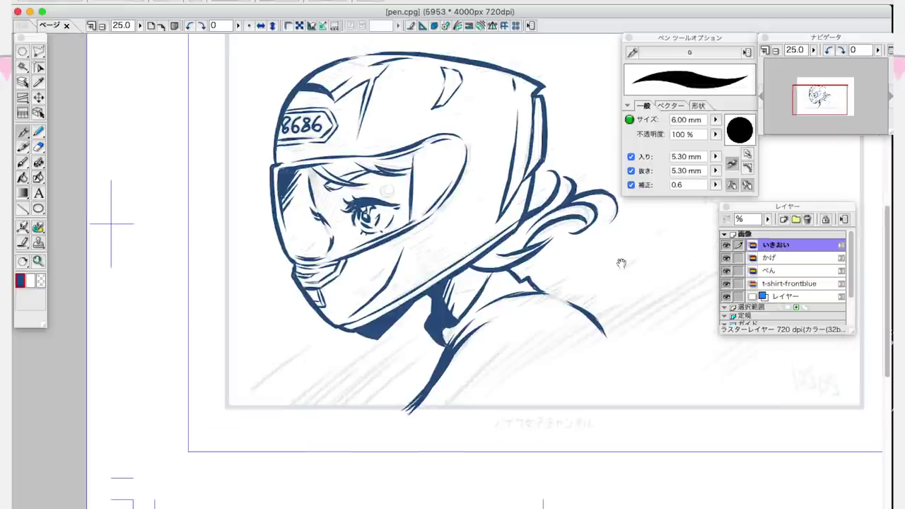
key(ctrl+minus)
mouse_move(468, 344)
mouse_down()
mouse_move(517, 310)
mouse_move(461, 331)
mouse_up()
drag(449, 302, 510, 272)
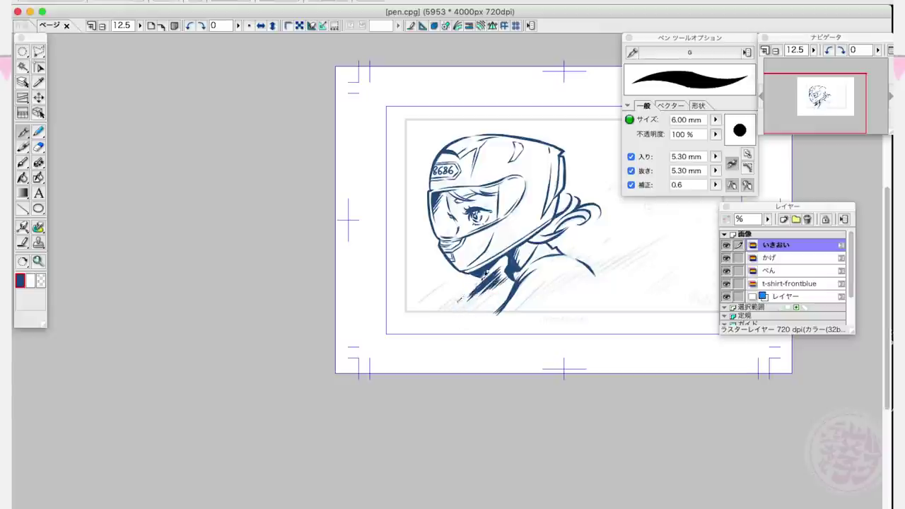
drag(490, 271, 434, 323)
Step: Draw thin diagonal speed lines and a hatch stroke around the lower-left shoulder
key(ctrl+plus)
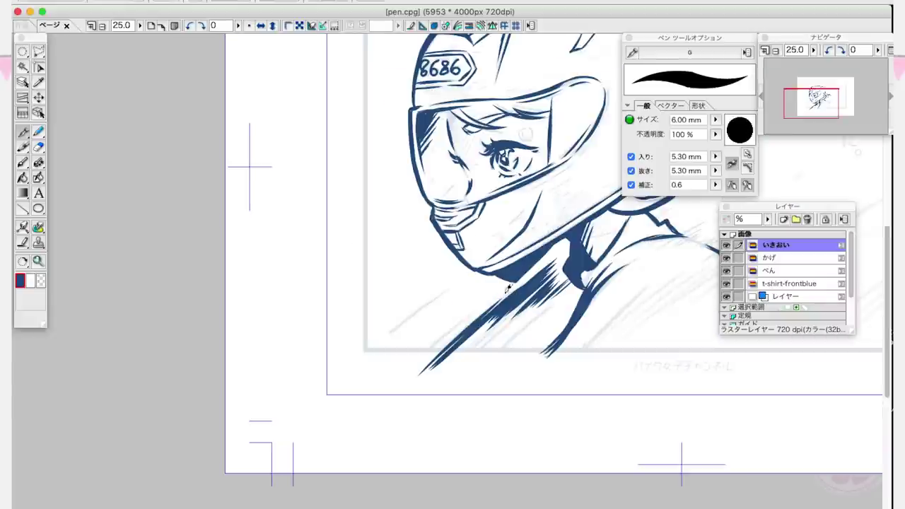
key(ctrl+minus)
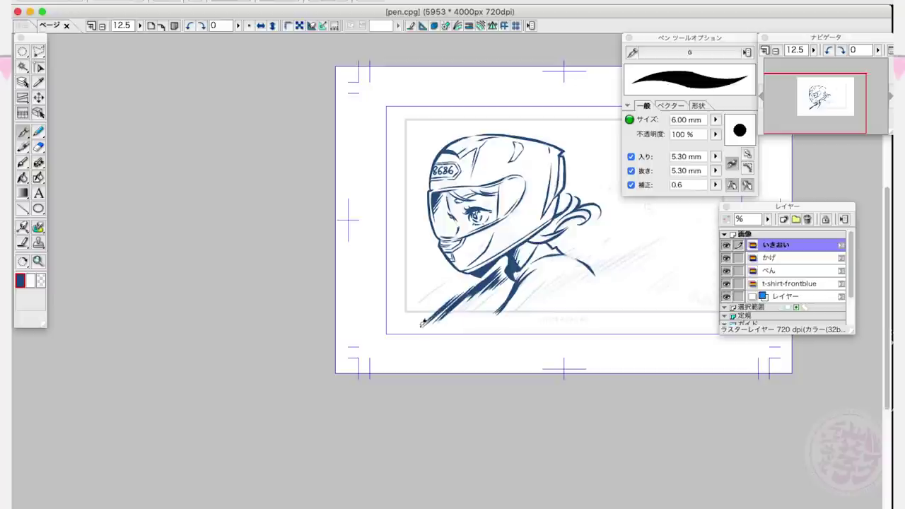
drag(443, 280, 390, 324)
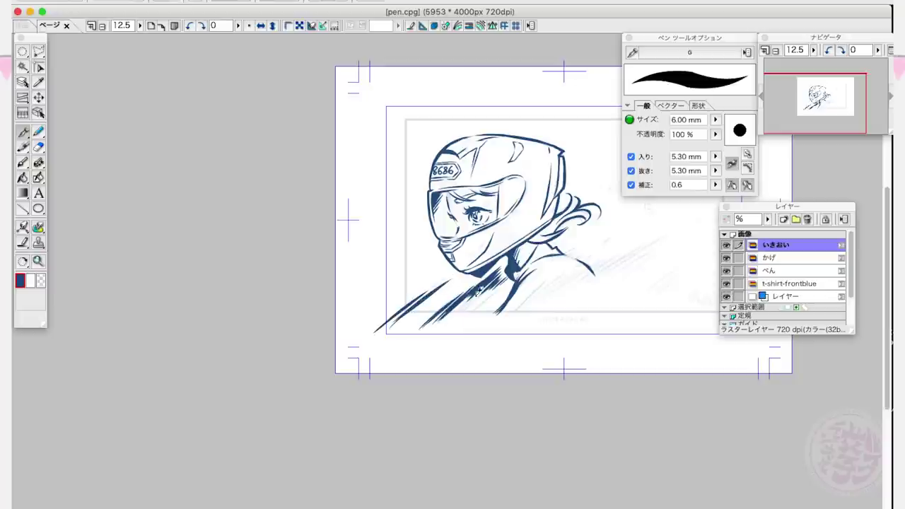
drag(633, 288, 558, 297)
drag(382, 293, 333, 333)
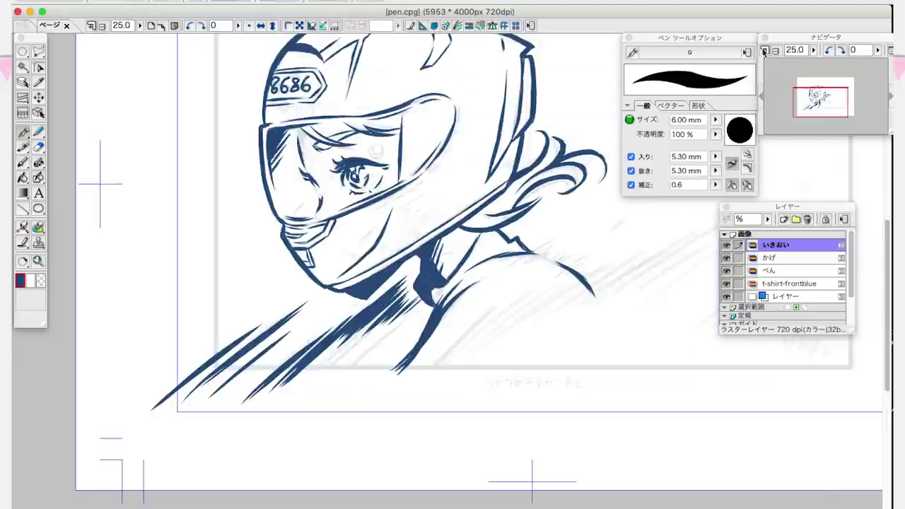
key(ctrl+plus)
drag(347, 363, 410, 315)
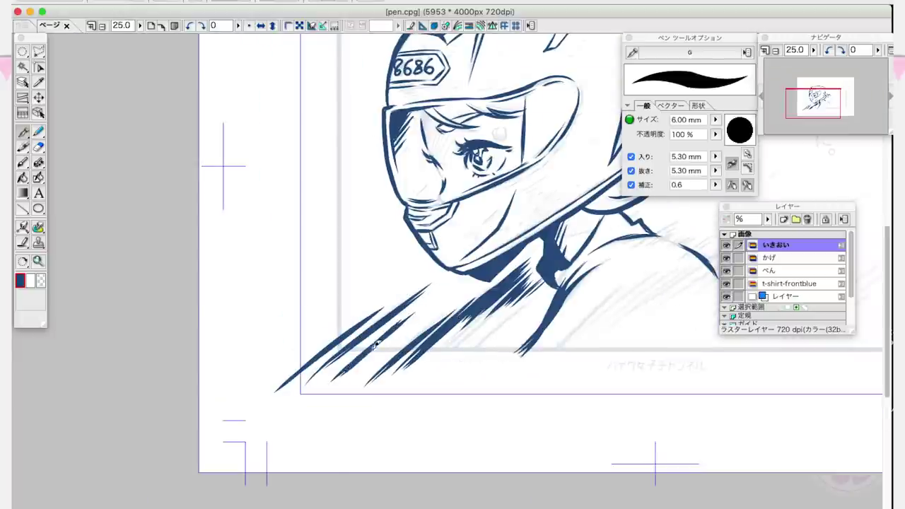
Step: Show the t-shirt-frontblue reference layer and draw a speed line right of the figure
drag(644, 260, 560, 294)
key(ctrl+minus)
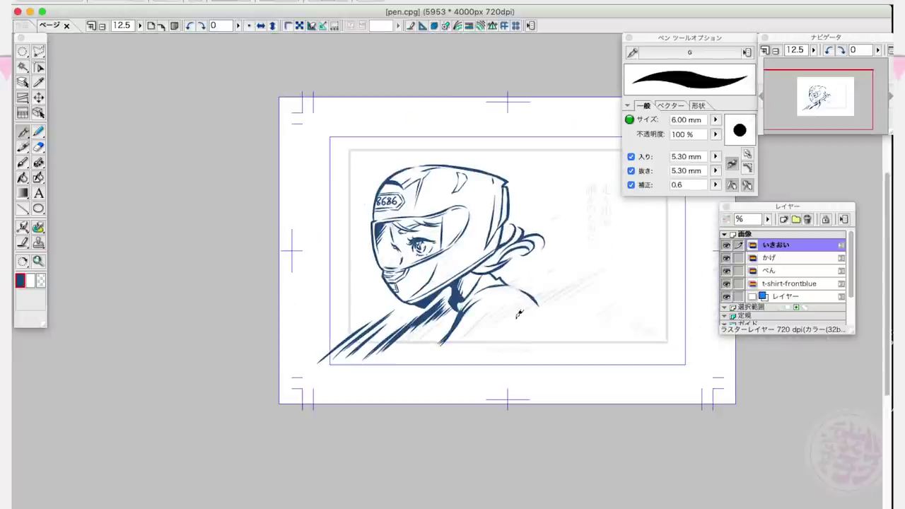
click(727, 284)
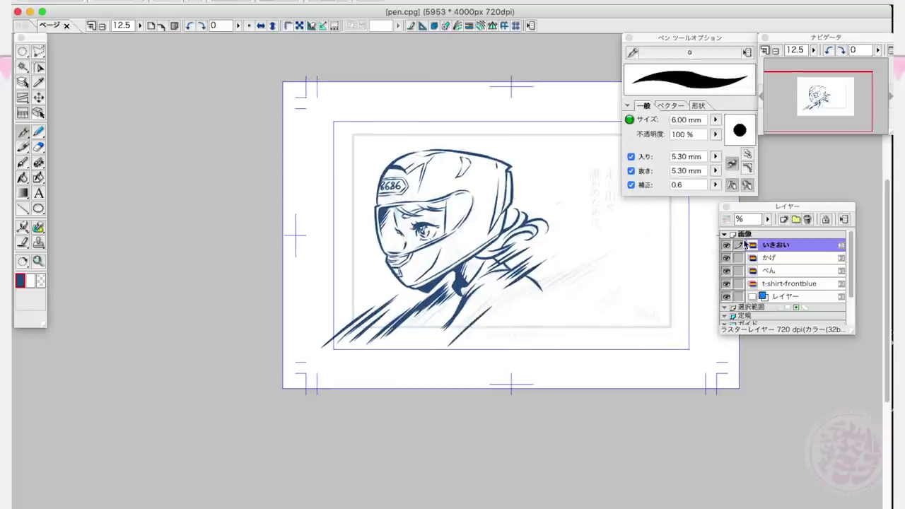
drag(513, 333, 616, 276)
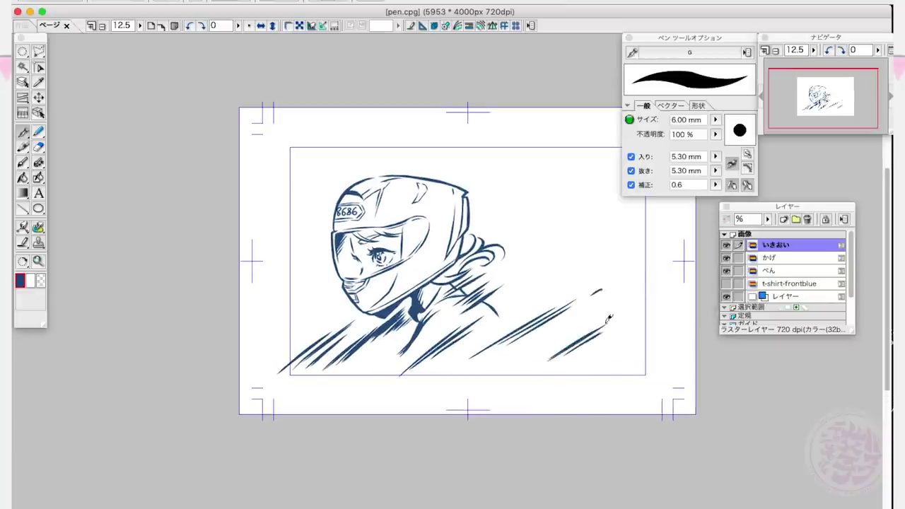
Step: Undo the long stray speed line, add short diagonal strokes at right, and hide t-shirt-frontblue
key(e)
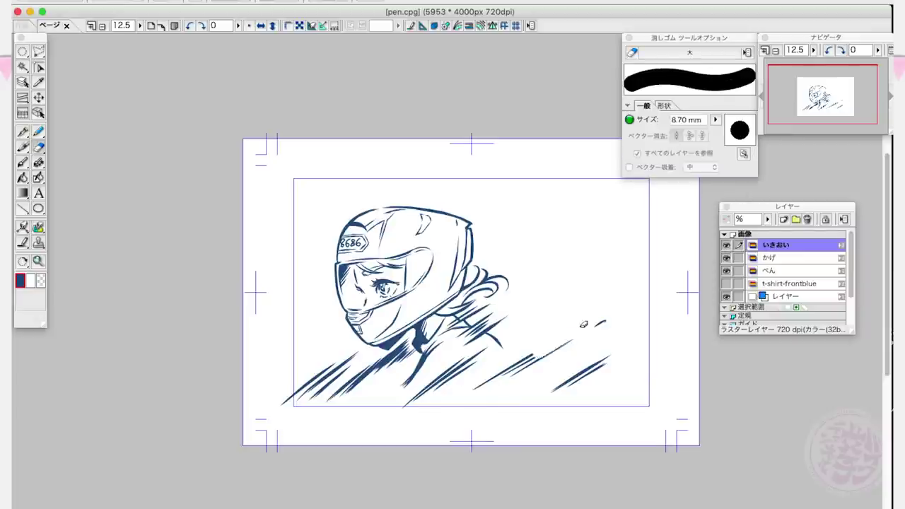
key(ctrl+z)
key(p)
drag(535, 333, 507, 361)
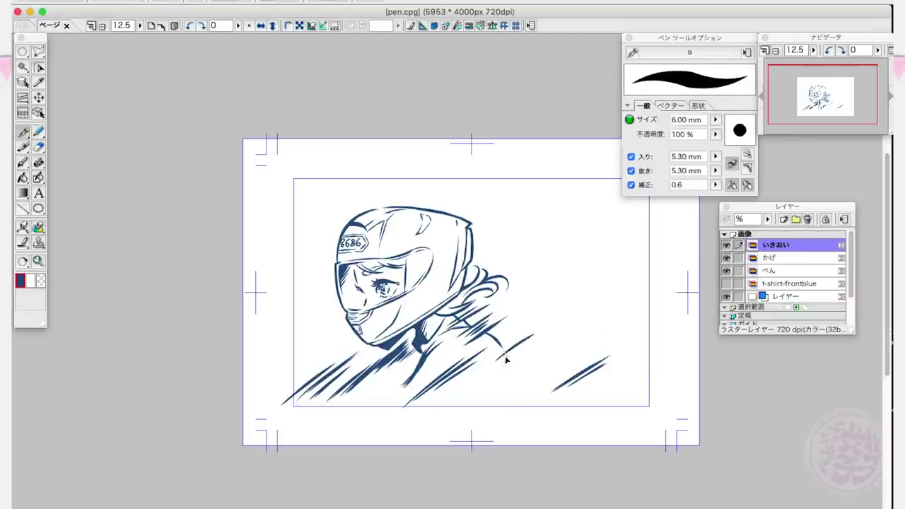
drag(541, 381, 570, 354)
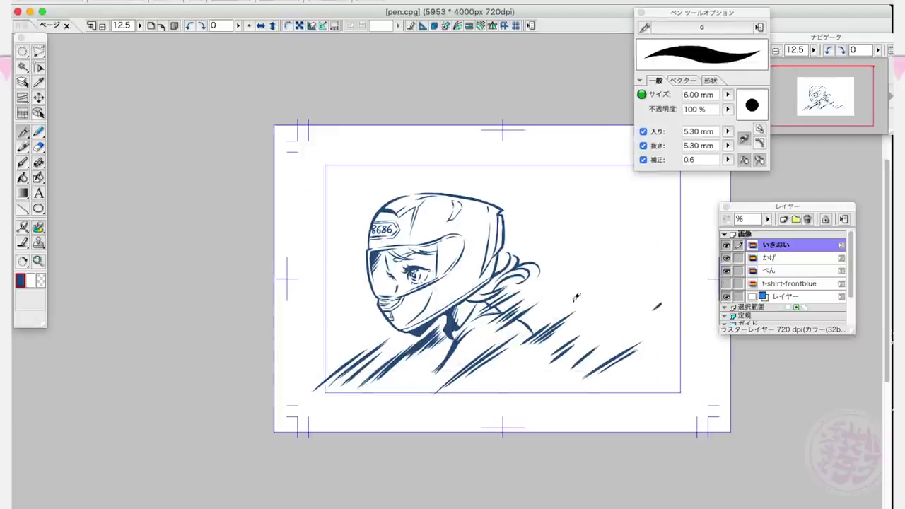
click(727, 283)
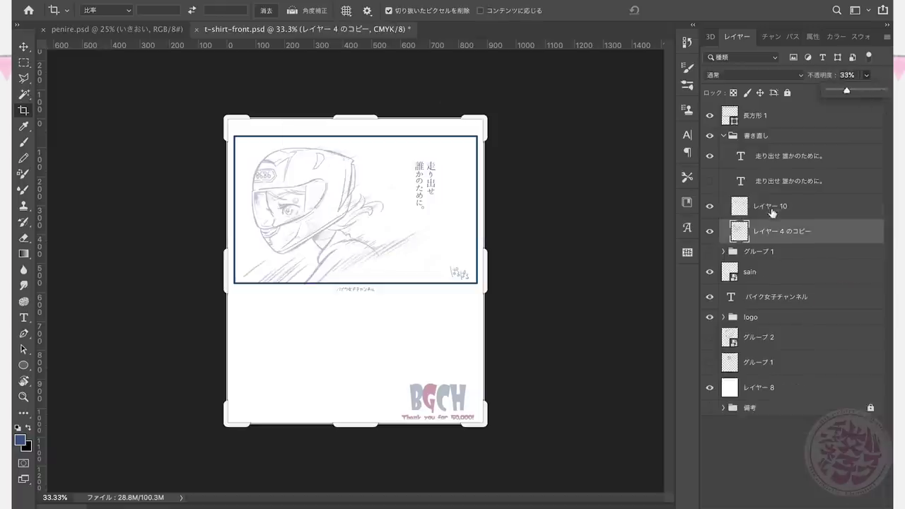
click(154, 31)
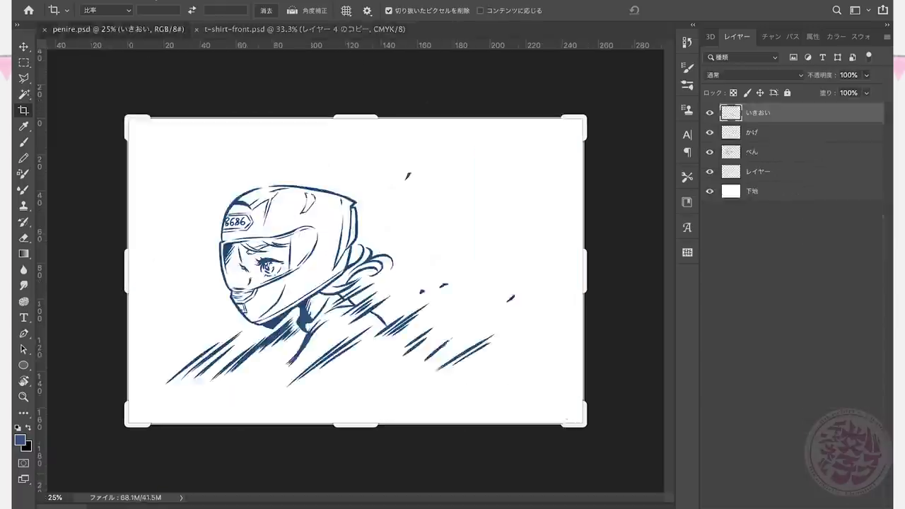
Step: Drag the いきおい, かげ and ぺん layers into t-shirt-front.psd and scale them to about 66% in the frame
drag(154, 31, 148, 3)
shift+click(771, 151)
drag(771, 151, 532, 327)
drag(390, 247, 373, 146)
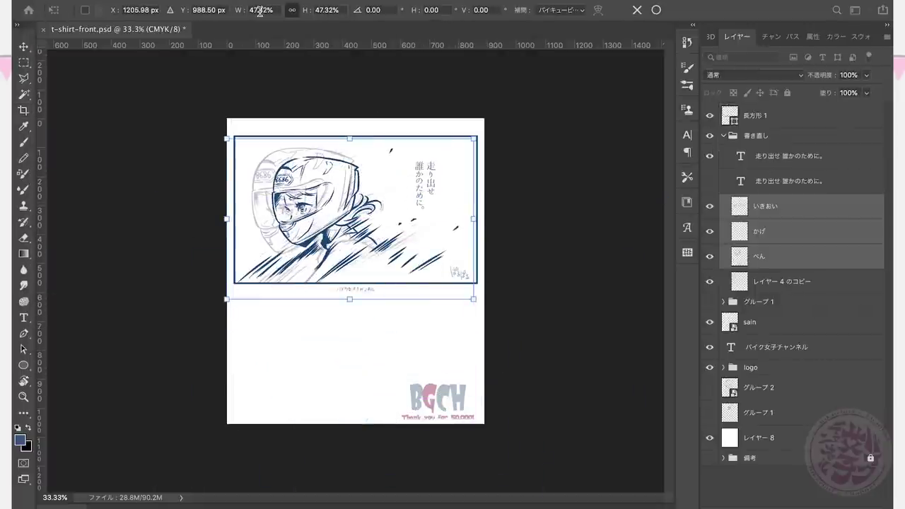
drag(140, 436, 212, 388)
drag(314, 313, 340, 285)
drag(194, 342, 273, 279)
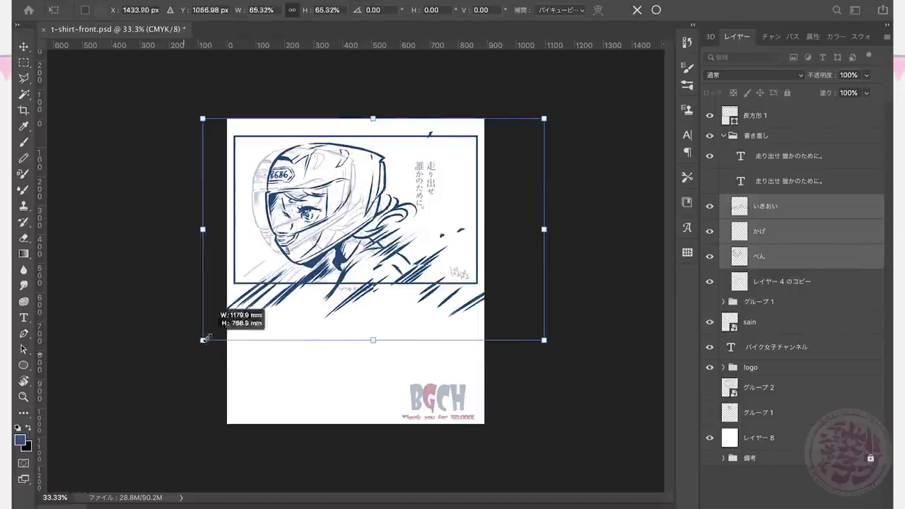
key(Return)
Step: Set the old sketch copy layer's opacity to 93%
key(c)
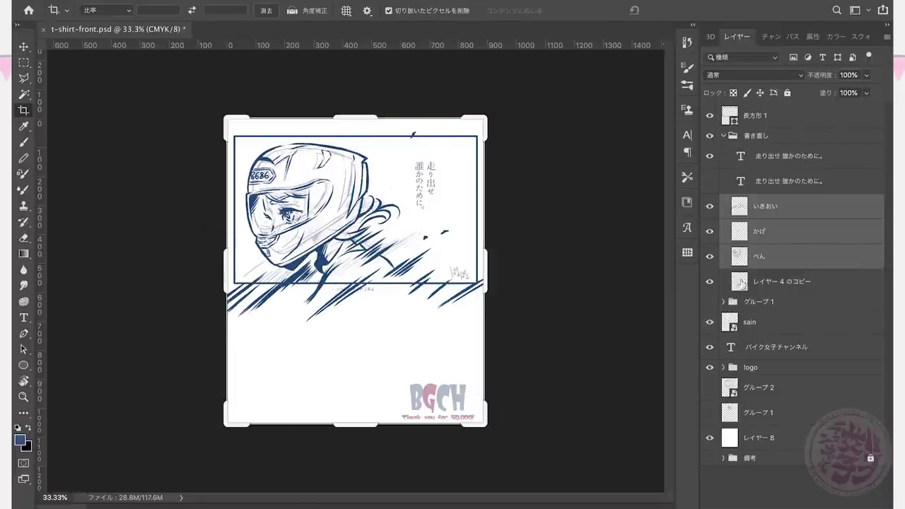
click(774, 279)
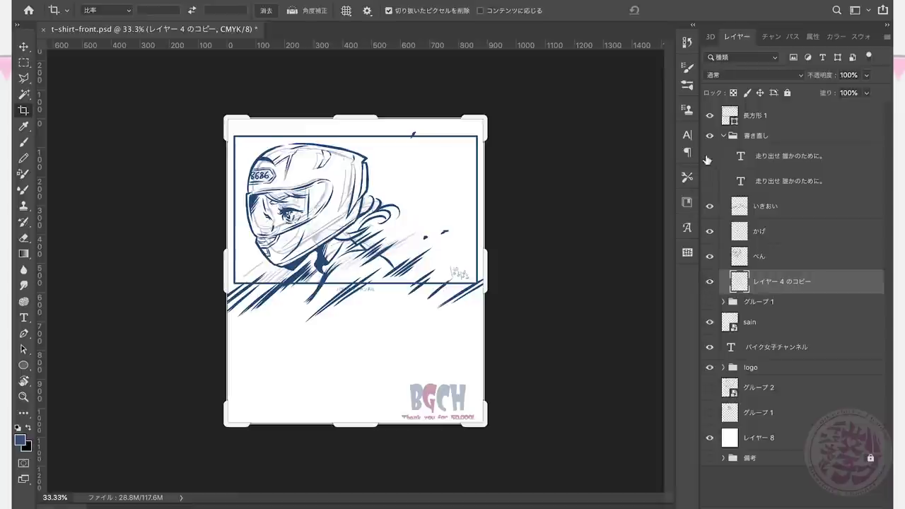
drag(867, 75, 868, 92)
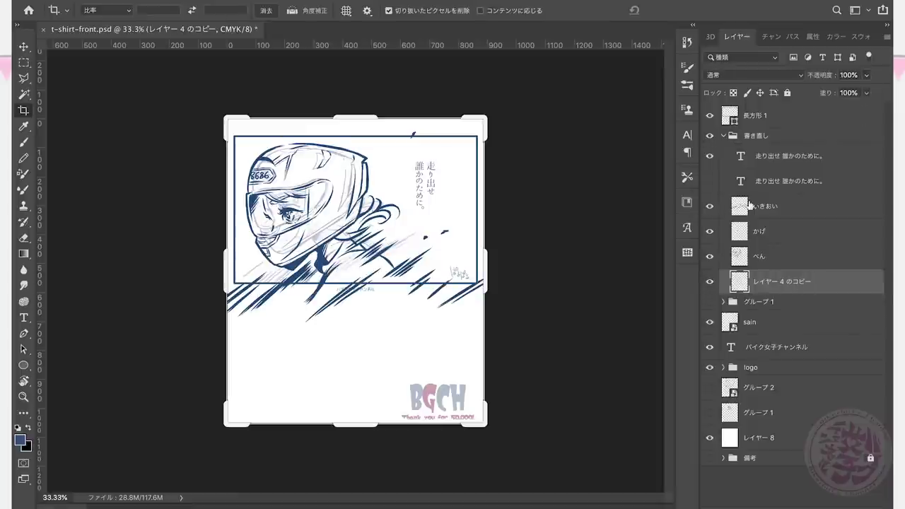
Step: Delete the old sketch copy, duplicate the sketch above グループ 1, and hide レイヤー 10 のコピー
click(748, 205)
shift+click(789, 259)
key(v)
key(ctrl+z)
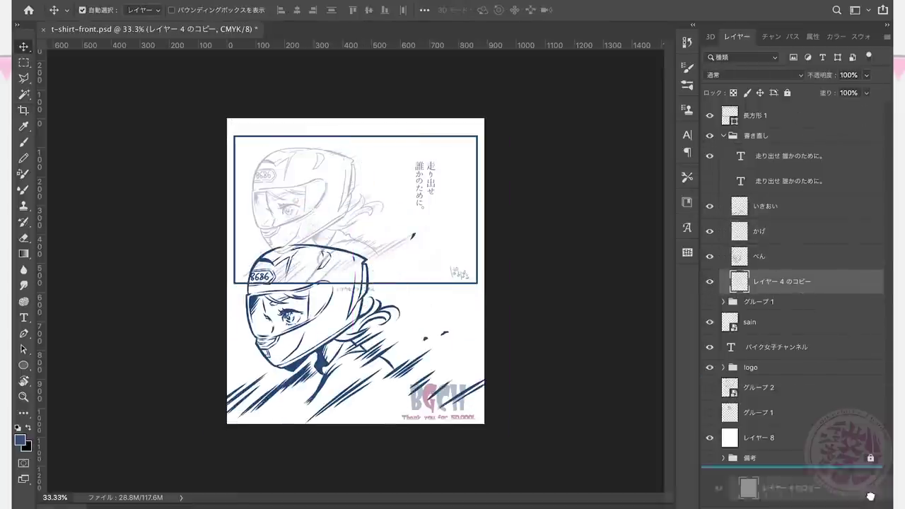
key(ctrl+z)
key(ctrl+z)
drag(771, 348, 721, 264)
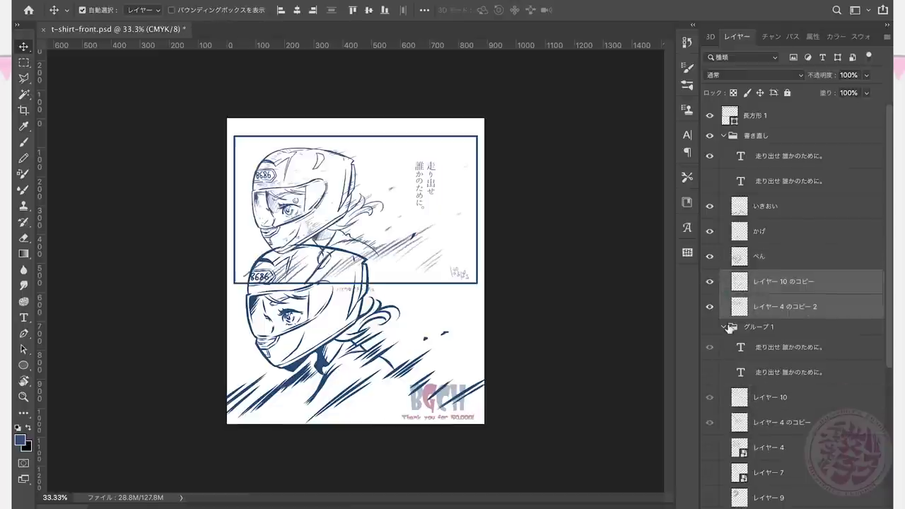
click(712, 285)
Step: Hide the 長方形 1 frame and move the three ink layers to the top of the page
click(763, 256)
shift+click(764, 205)
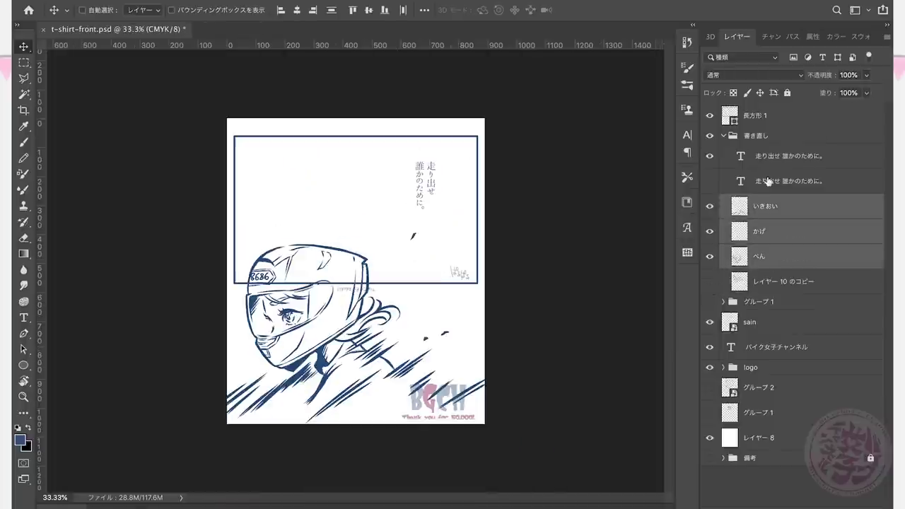
drag(328, 360, 392, 253)
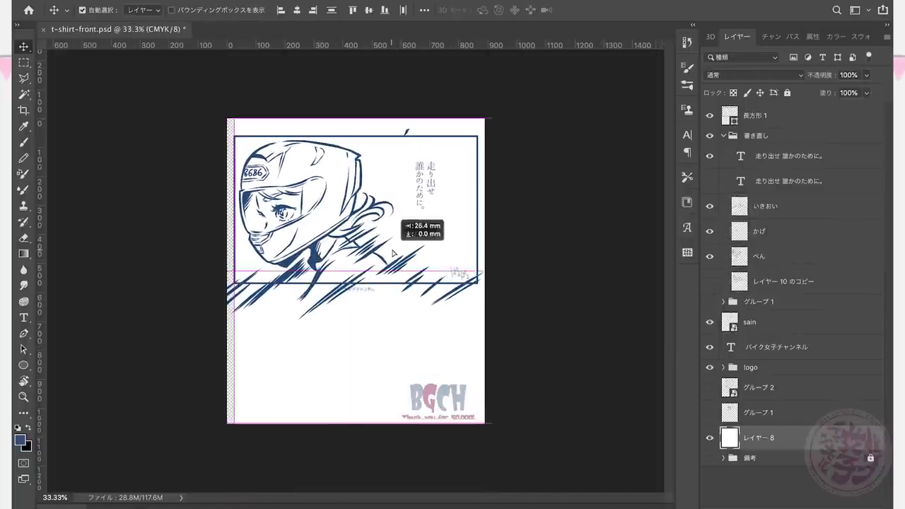
click(710, 115)
drag(316, 258, 357, 377)
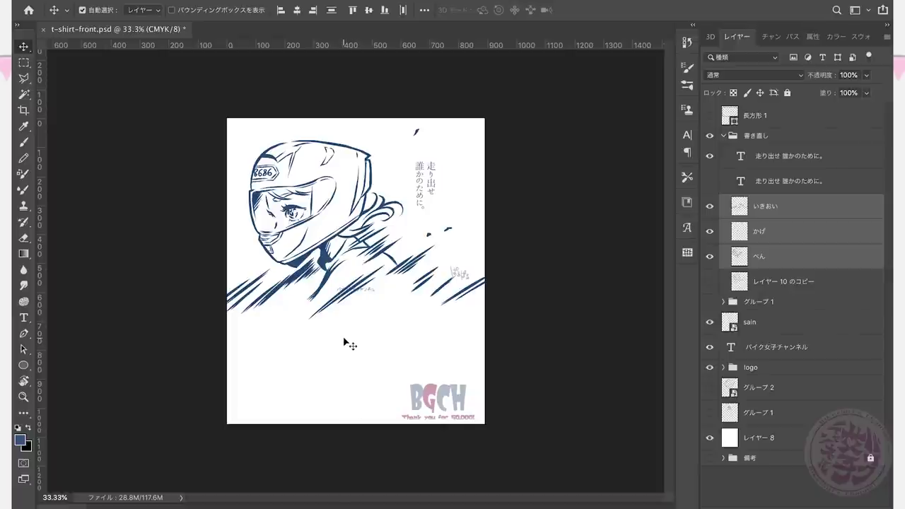
Step: Nudge the vertical caption text layer slightly right
double_click(436, 176)
key(Escape)
mouse_move(437, 177)
mouse_down()
mouse_move(448, 176)
mouse_move(427, 169)
mouse_up()
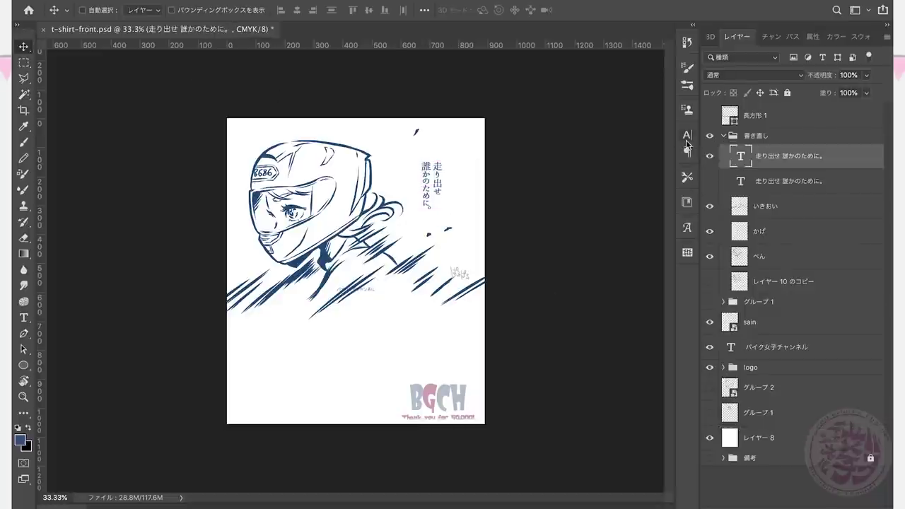
Step: Place the バイク女子チャンネル credit under the speed lines, with the signature below it
drag(455, 273, 464, 264)
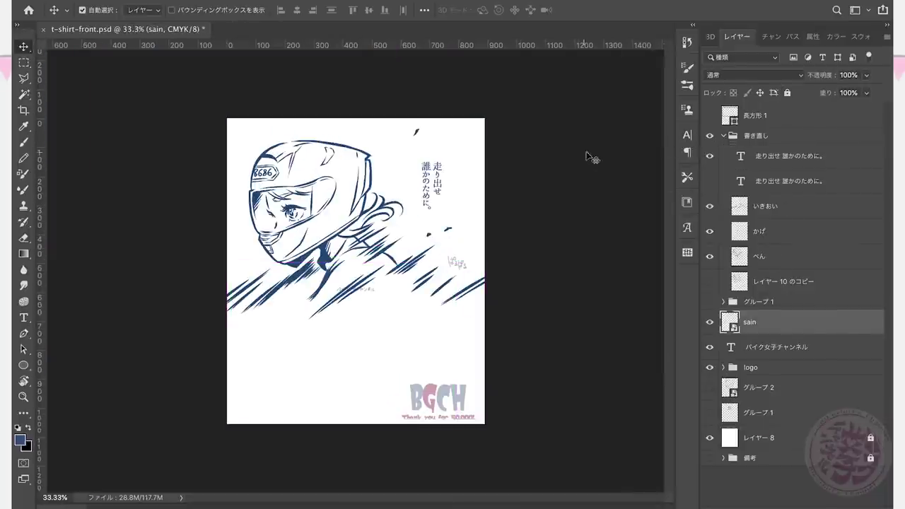
mouse_move(369, 291)
mouse_down()
mouse_move(386, 300)
mouse_move(501, 270)
mouse_up()
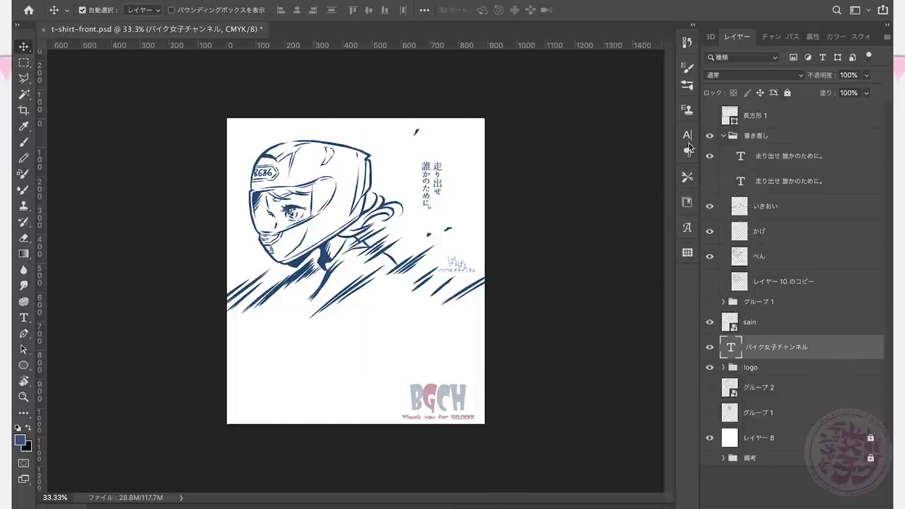
key(ctrl+plus)
key(ctrl+plus)
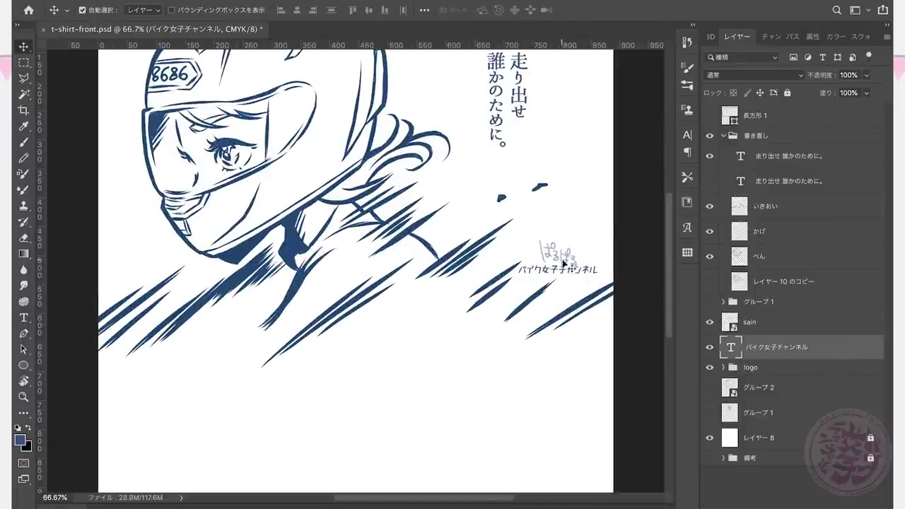
mouse_move(586, 258)
mouse_down()
mouse_move(388, 298)
mouse_move(389, 287)
mouse_up()
key(ctrl+minus)
key(ctrl+minus)
mouse_move(458, 262)
mouse_down()
mouse_move(405, 305)
mouse_move(473, 312)
mouse_move(390, 297)
mouse_up()
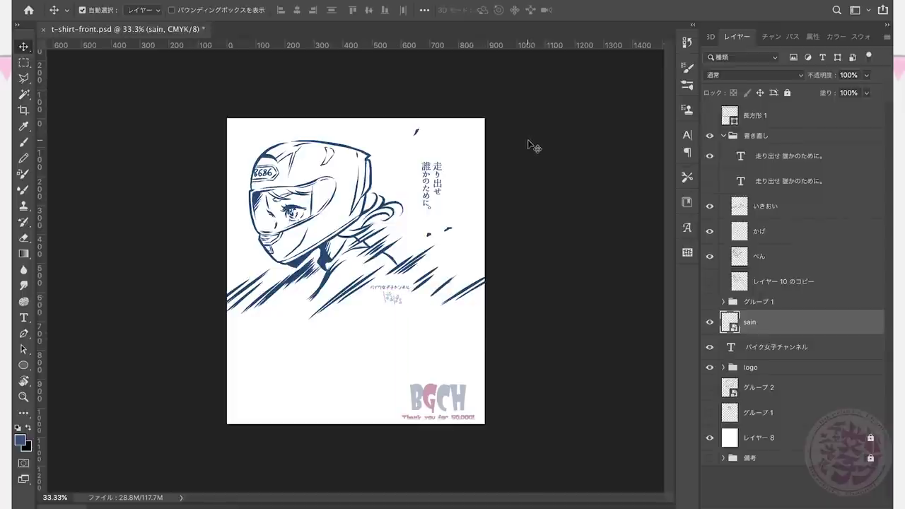
Step: Hide the sain signature layer and ready a brush on the いきおい speed-line layer
click(395, 302)
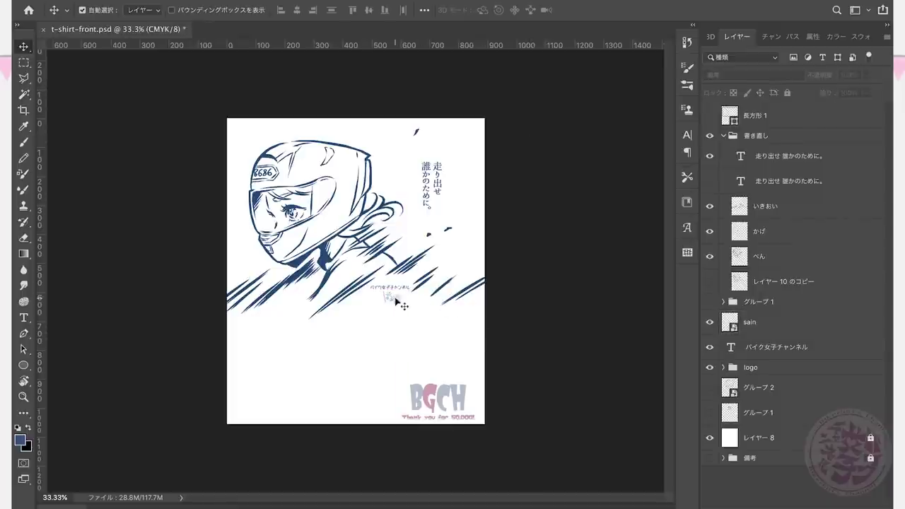
click(449, 301)
key(b)
right_click(485, 188)
Step: Dab a small touch-up on the speed lines, then select and commit the vertical caption text
click(473, 246)
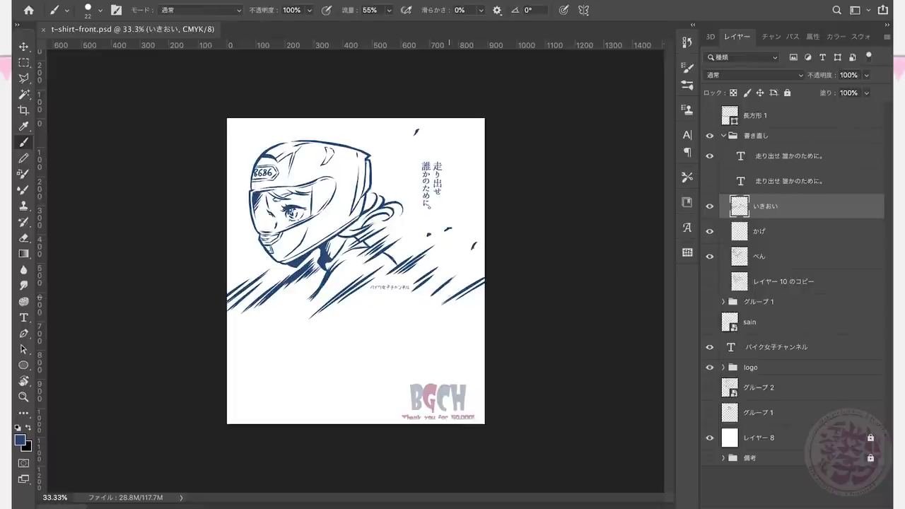
key(t)
click(431, 181)
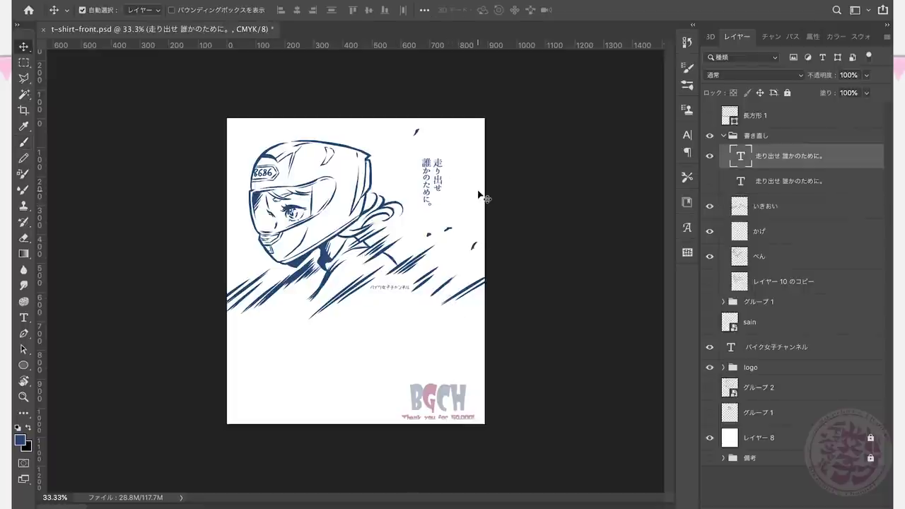
key(ctrl+a)
key(ctrl+Return)
key(v)
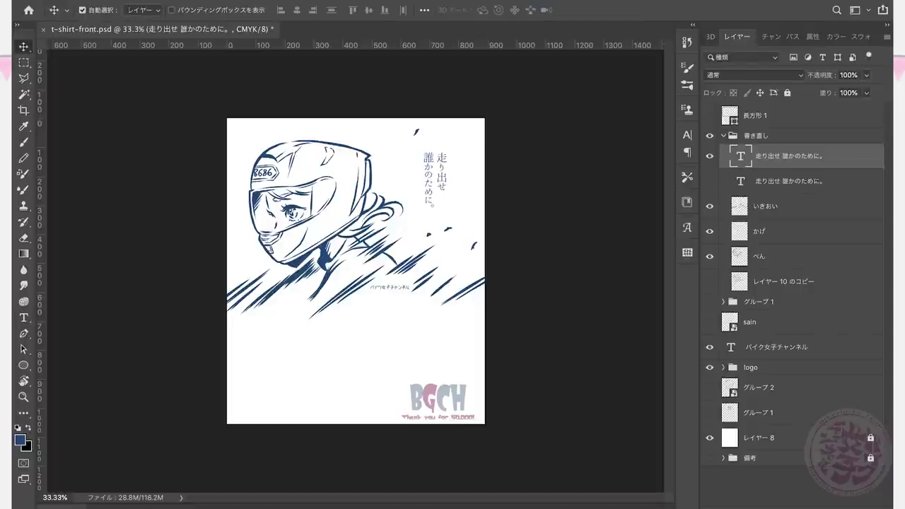
Step: Raise the 走り出せ 誰かのために。 caption's leading from 129.9 pt to 150 pt
double_click(442, 169)
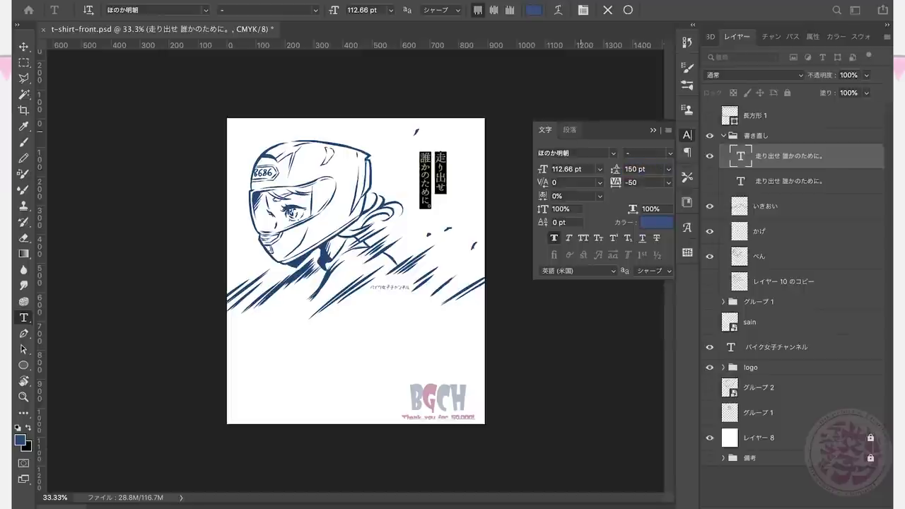
key(ctrl+Return)
key(v)
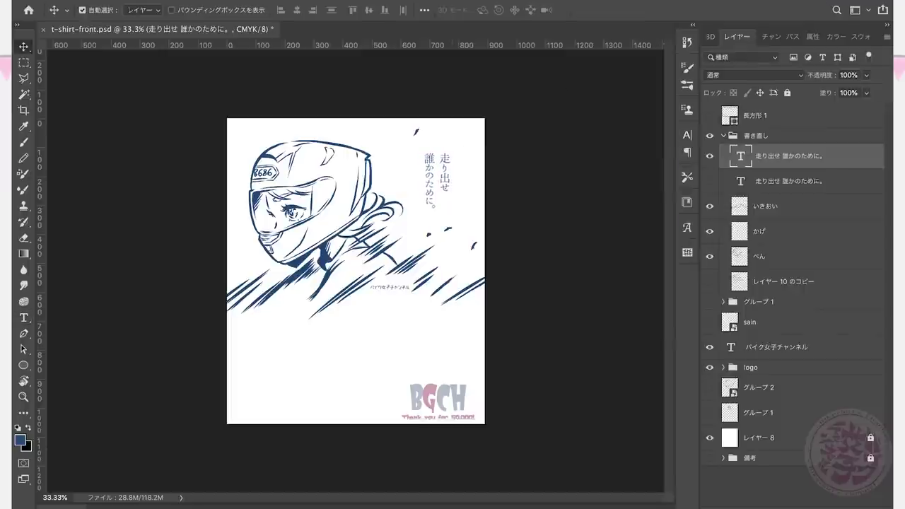